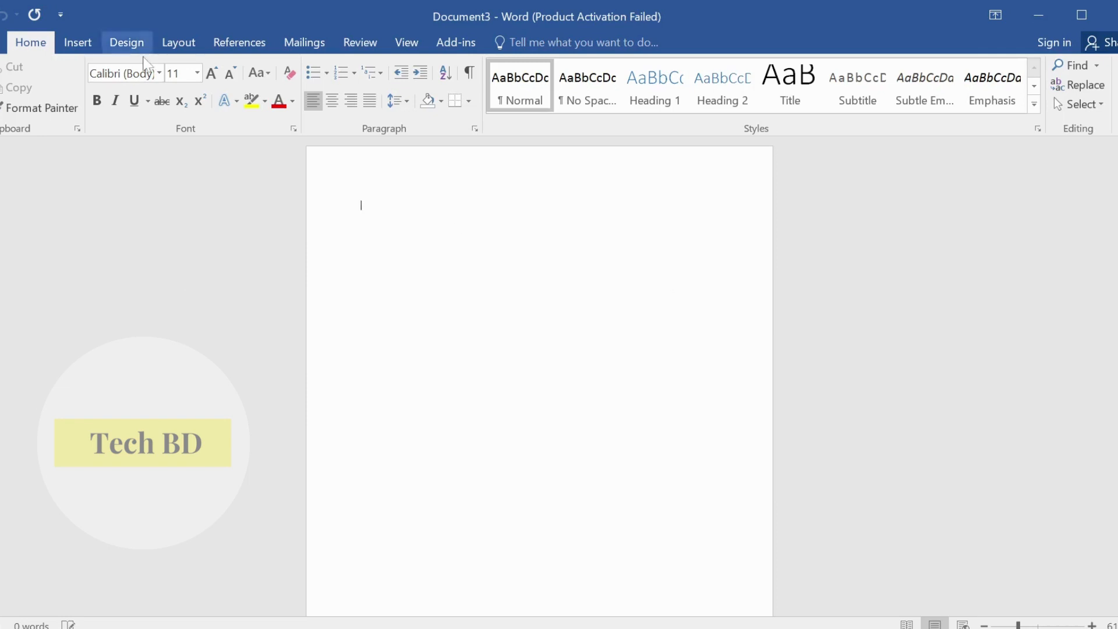
- Open the page border settings and choose the solid double-line style for a box border
{"action": "left_click", "coordinate": [129, 46]}
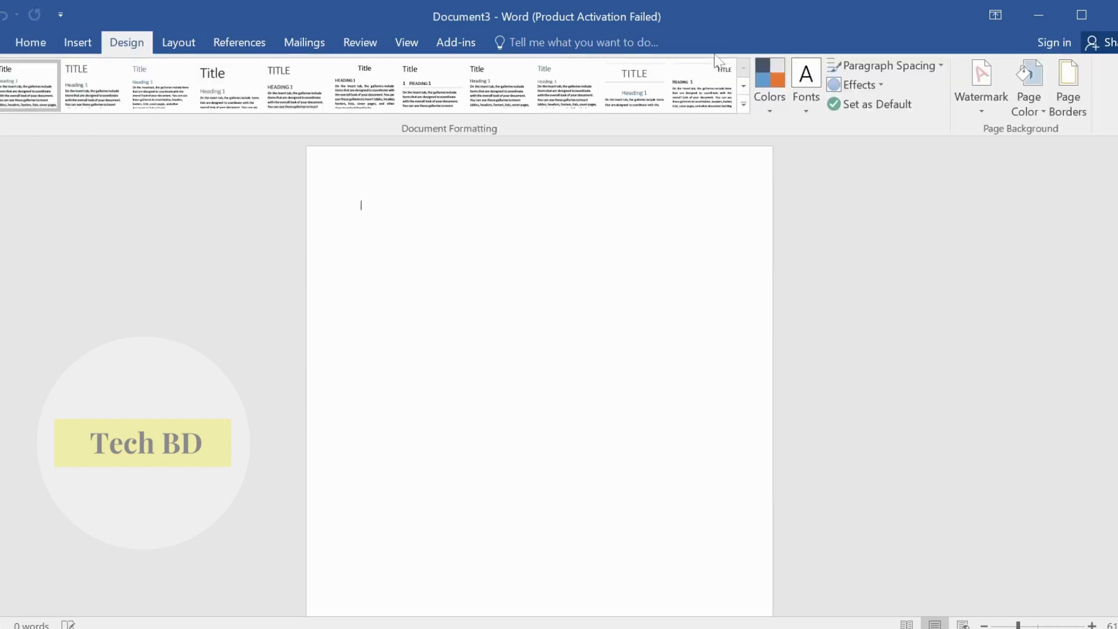
{"action": "left_click", "coordinate": [1080, 110]}
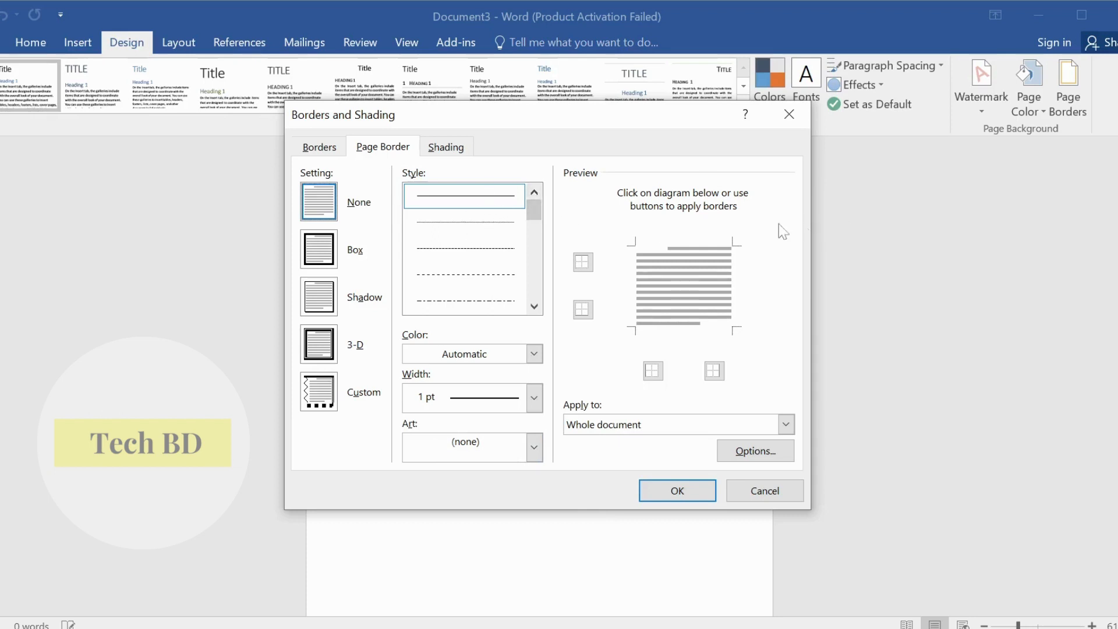
{"action": "left_click", "coordinate": [479, 224]}
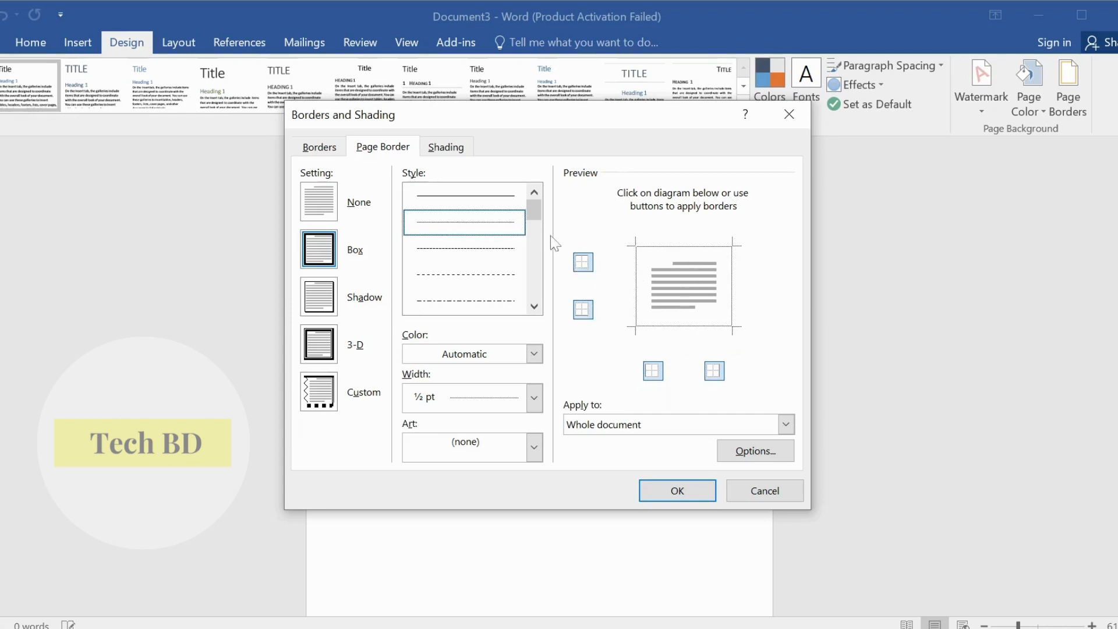
{"action": "left_click", "coordinate": [484, 287]}
{"action": "scroll", "coordinate": [485, 288], "scroll_direction": "down", "scroll_amount": 8}
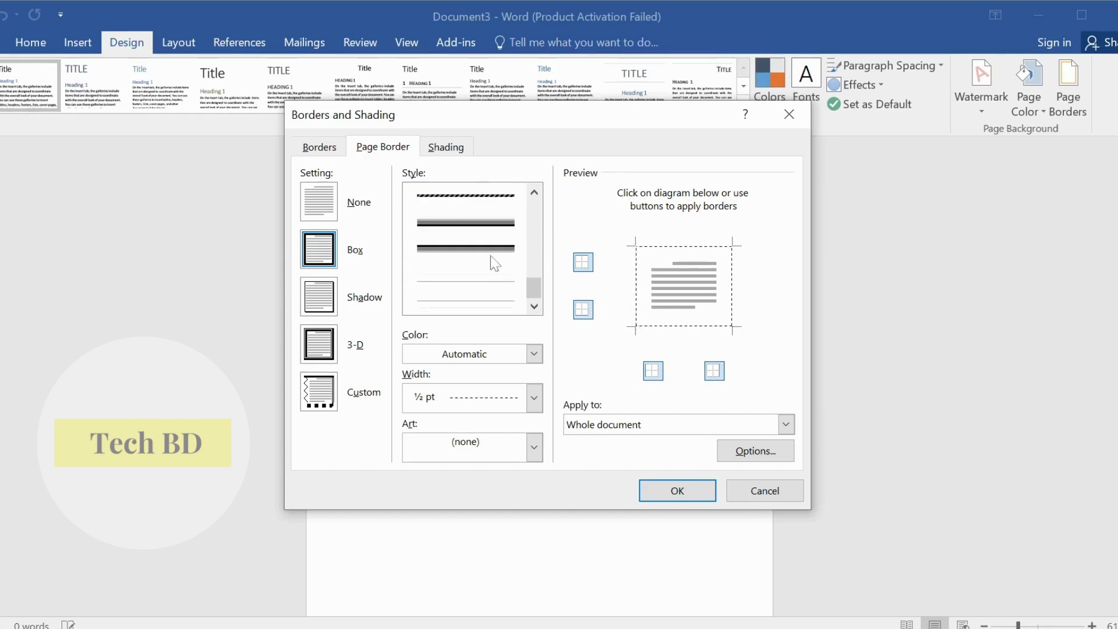
{"action": "scroll", "coordinate": [494, 267], "scroll_direction": "up", "scroll_amount": 3}
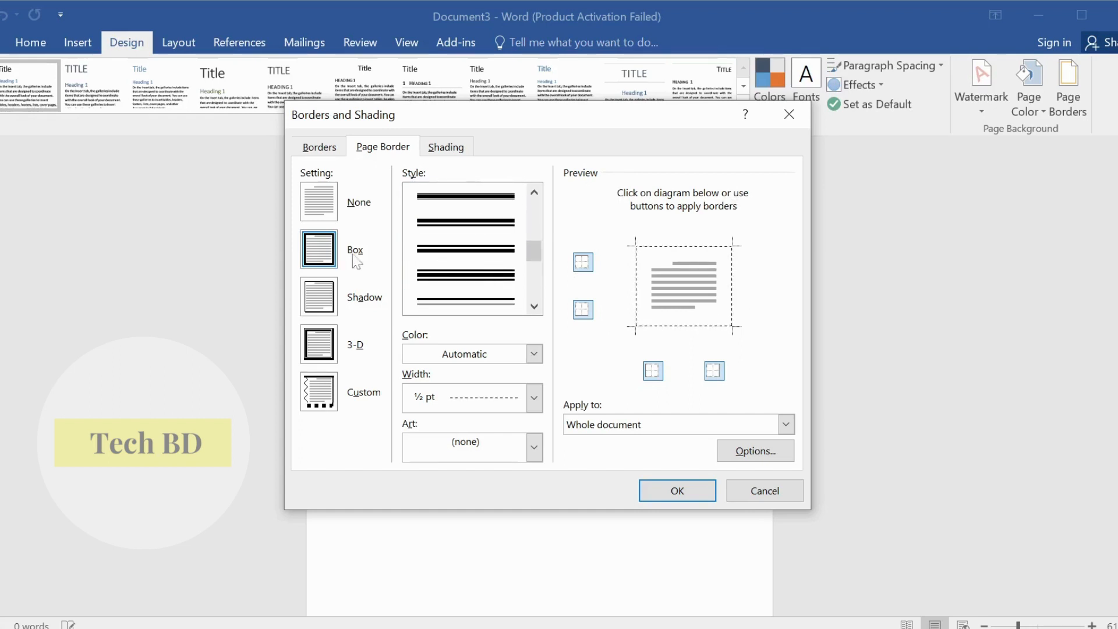
{"action": "scroll", "coordinate": [483, 274], "scroll_direction": "up", "scroll_amount": 3}
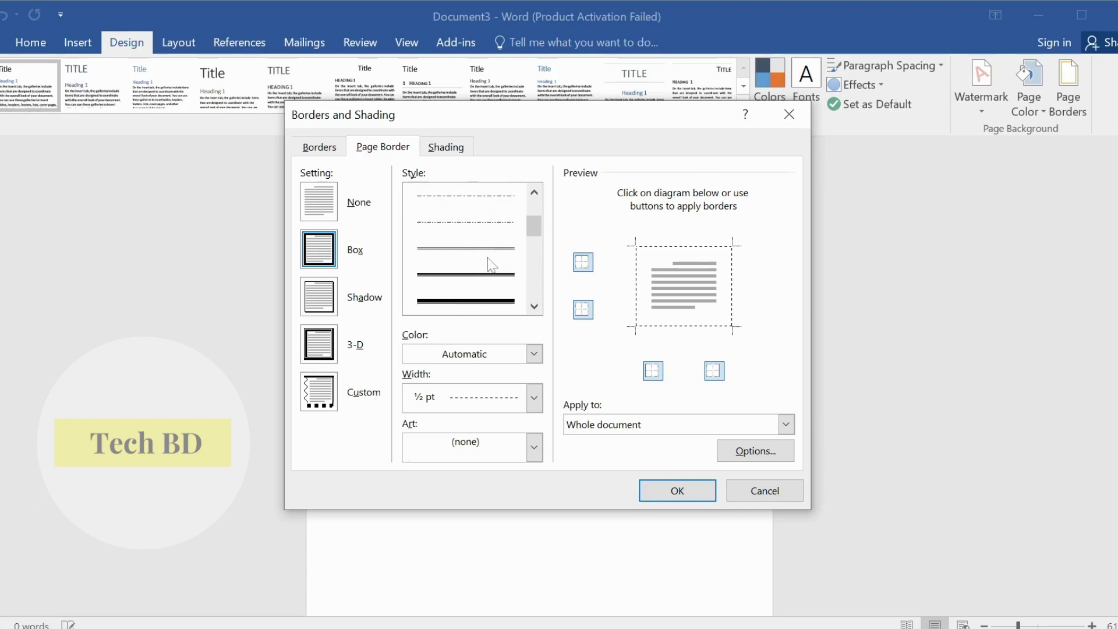
{"action": "left_click", "coordinate": [469, 248]}
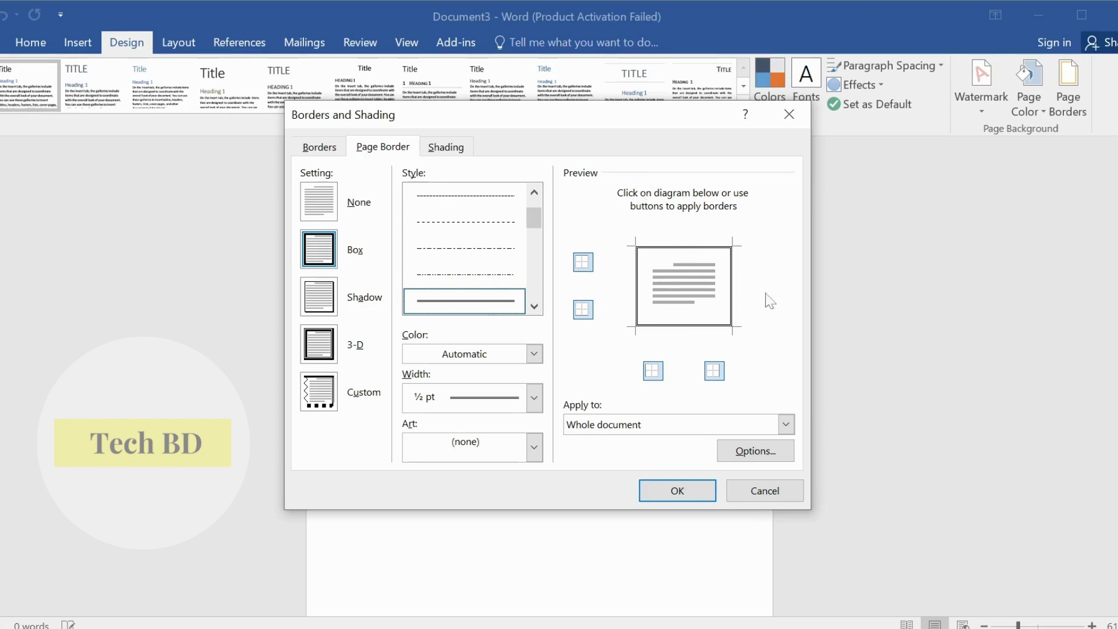
- Set the page border's color to the darker theme blue and its width to 3 pt
{"action": "left_click", "coordinate": [533, 353]}
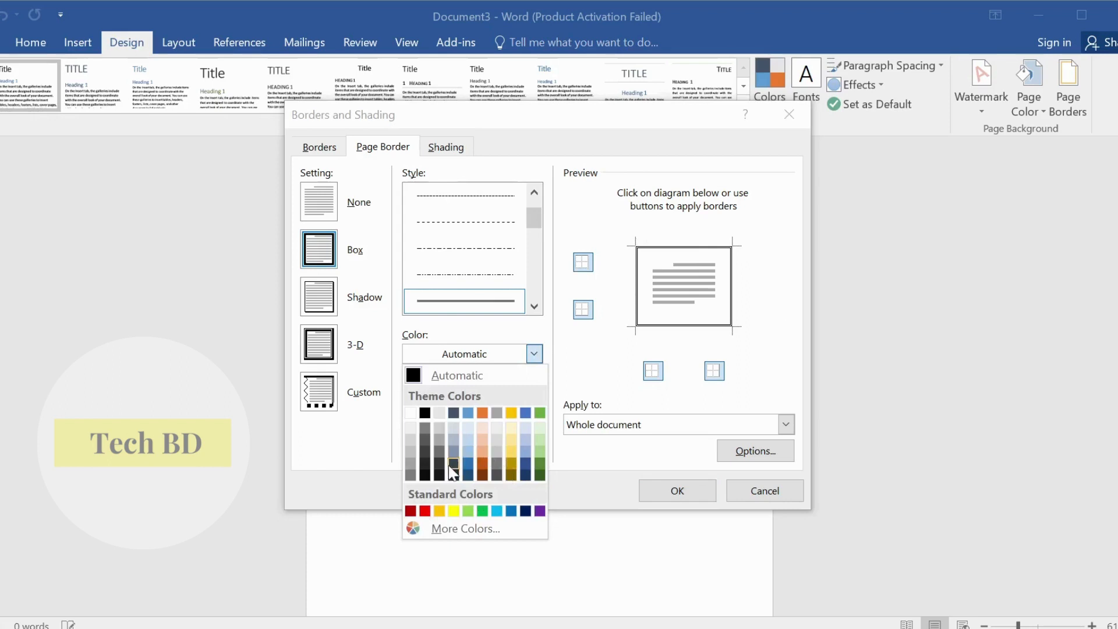
{"action": "left_click", "coordinate": [467, 463]}
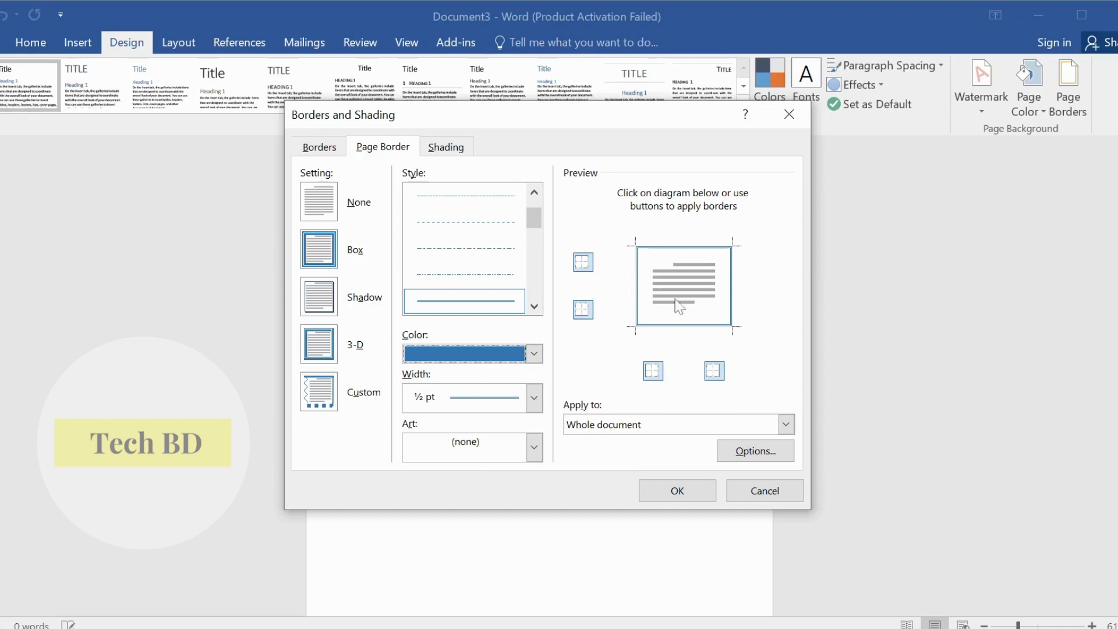
{"action": "left_click", "coordinate": [535, 401]}
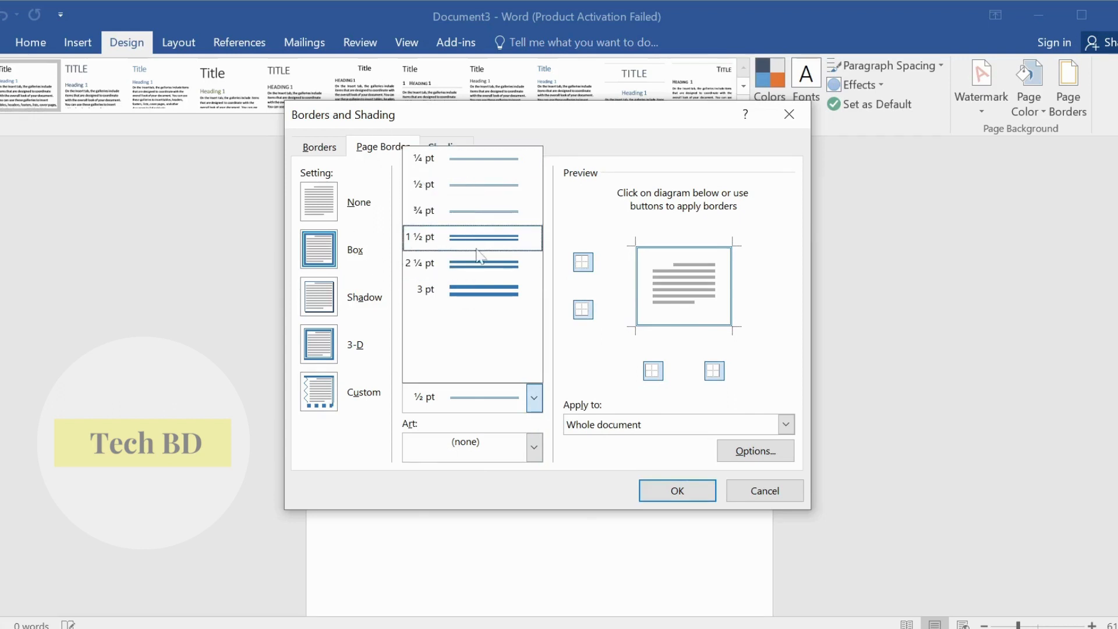
{"action": "left_click", "coordinate": [489, 297]}
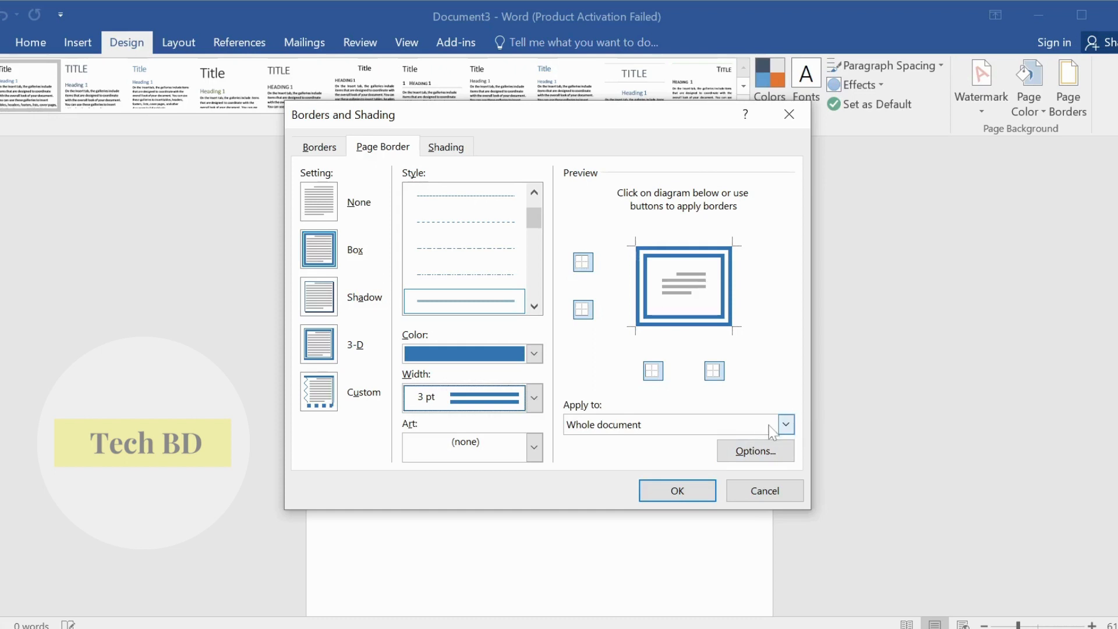
- Apply the page border to the whole document
{"action": "left_click", "coordinate": [785, 424]}
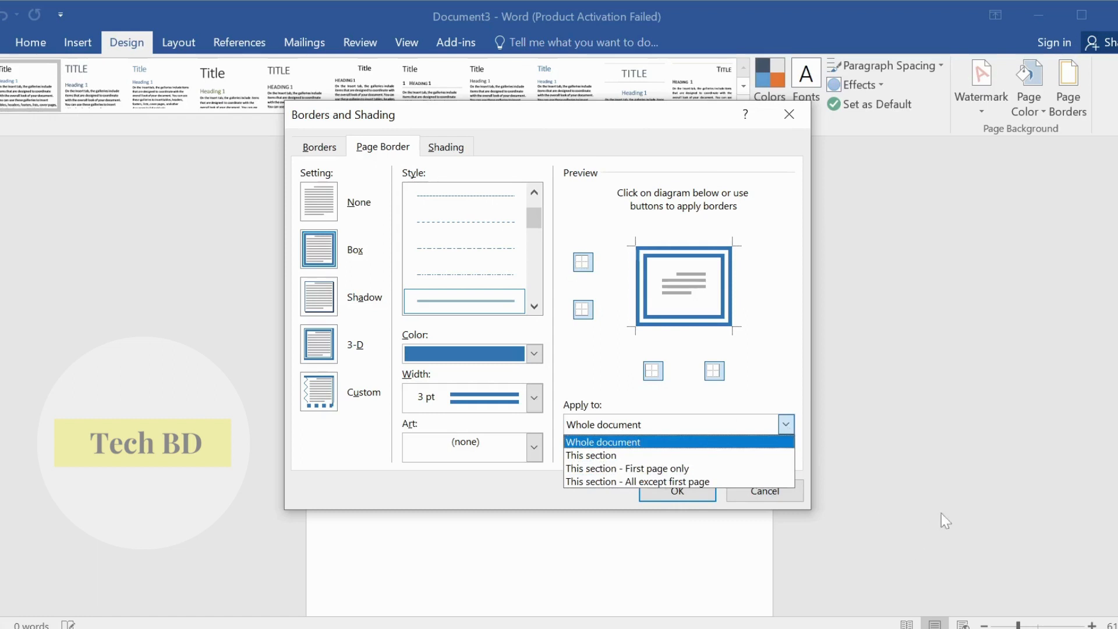
{"action": "left_click", "coordinate": [791, 430]}
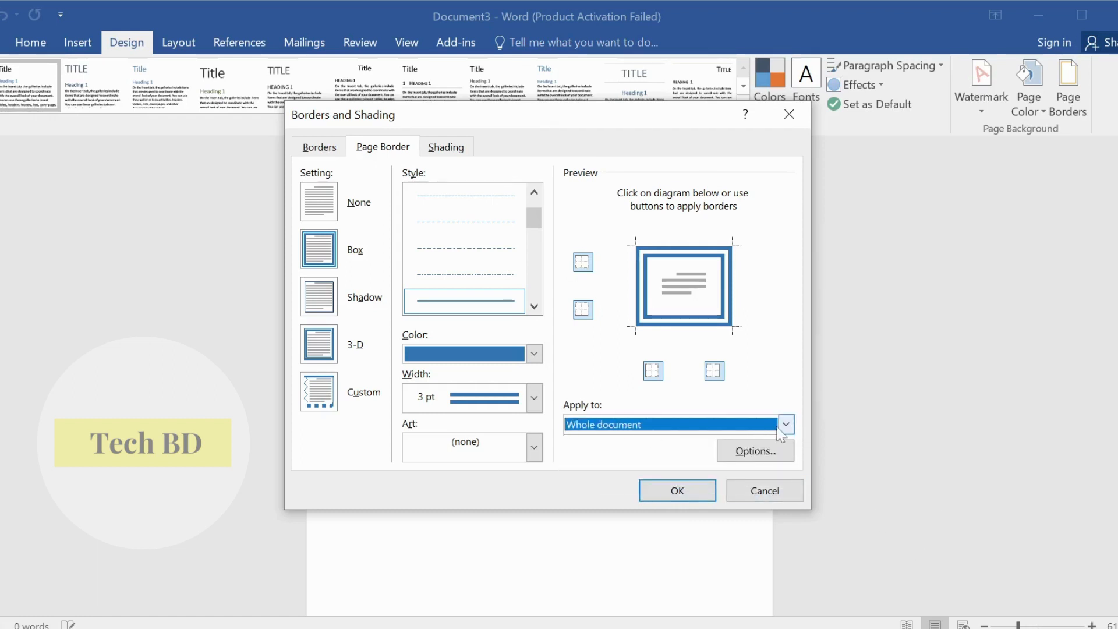
{"action": "left_click", "coordinate": [673, 489]}
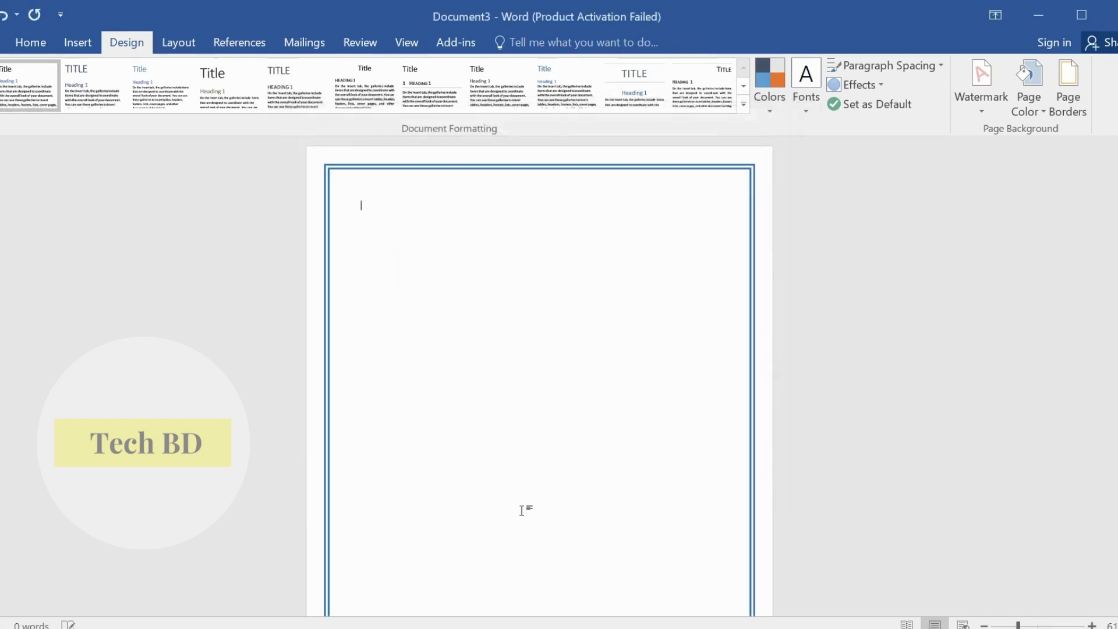
- Examine the border around the full page, from its upper edge to its lower edge
{"action": "scroll", "coordinate": [658, 306], "scroll_direction": "down", "scroll_amount": 3}
{"action": "scroll", "coordinate": [362, 349], "scroll_direction": "up", "scroll_amount": 3}
{"action": "scroll", "coordinate": [362, 349], "scroll_direction": "down", "scroll_amount": 1}
{"action": "scroll", "coordinate": [491, 529], "scroll_direction": "down", "scroll_amount": 3}
{"action": "scroll", "coordinate": [491, 530], "scroll_direction": "up", "scroll_amount": 3}
{"action": "left_click", "coordinate": [78, 43]}
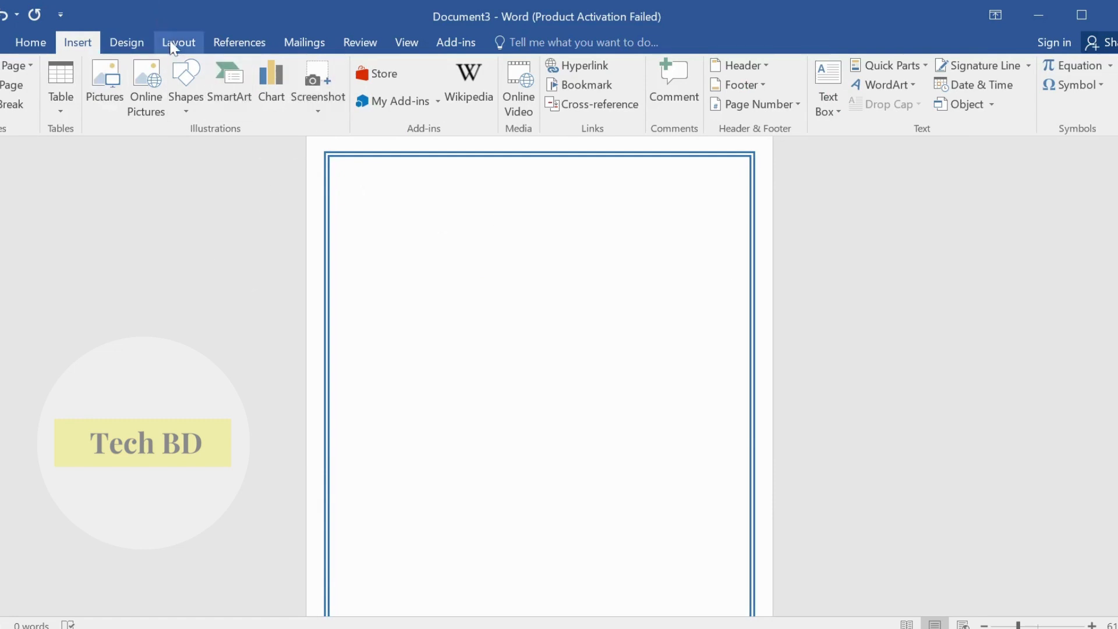
{"action": "scroll", "coordinate": [539, 376], "scroll_direction": "down", "scroll_amount": 2}
{"action": "scroll", "coordinate": [539, 376], "scroll_direction": "up", "scroll_amount": 3}
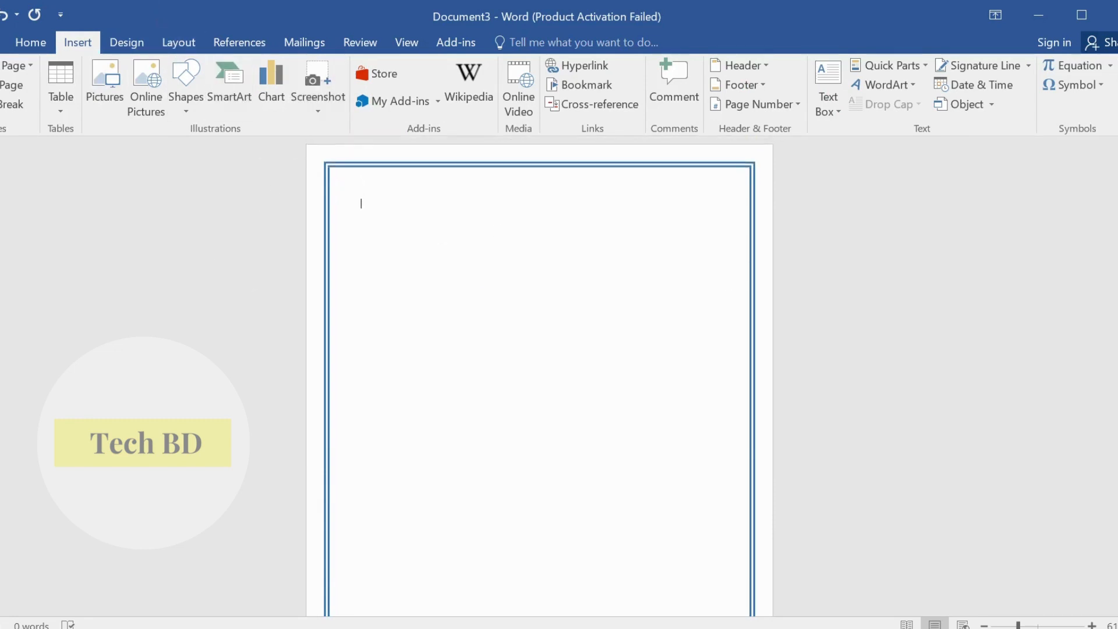
- Insert a Next Page section break to start a new section on a second page
{"action": "left_click", "coordinate": [191, 50]}
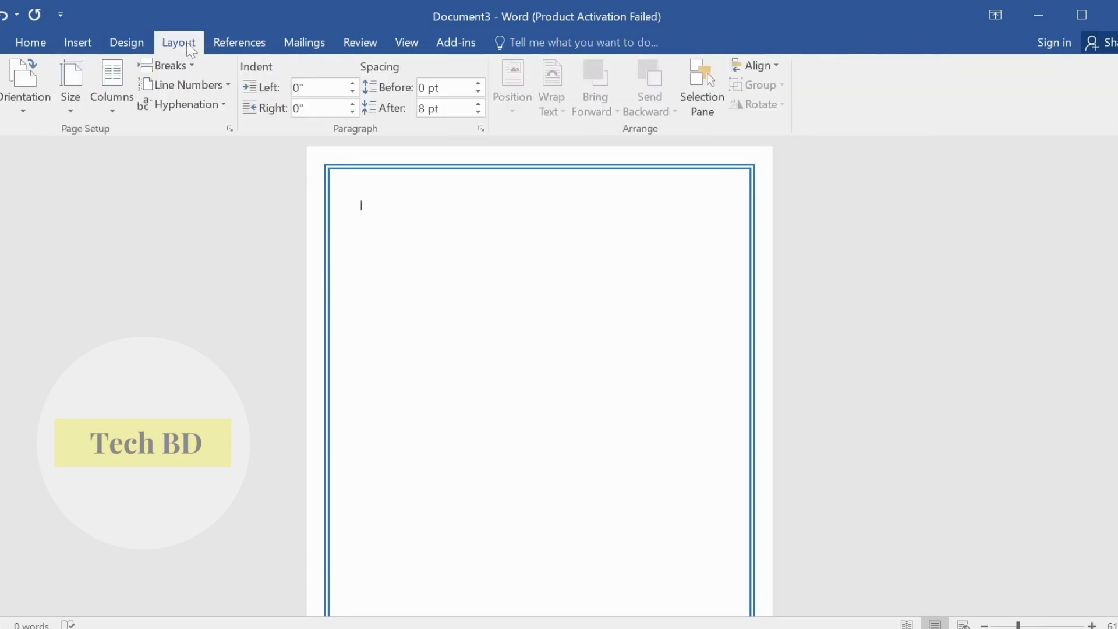
{"action": "left_click", "coordinate": [192, 66]}
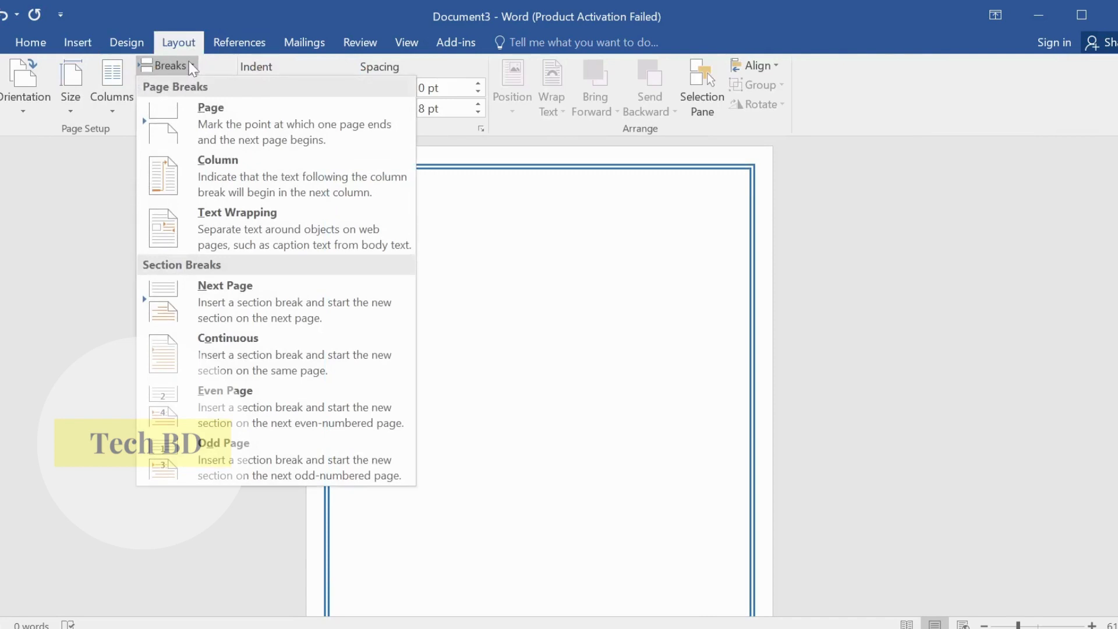
{"action": "left_click", "coordinate": [248, 317]}
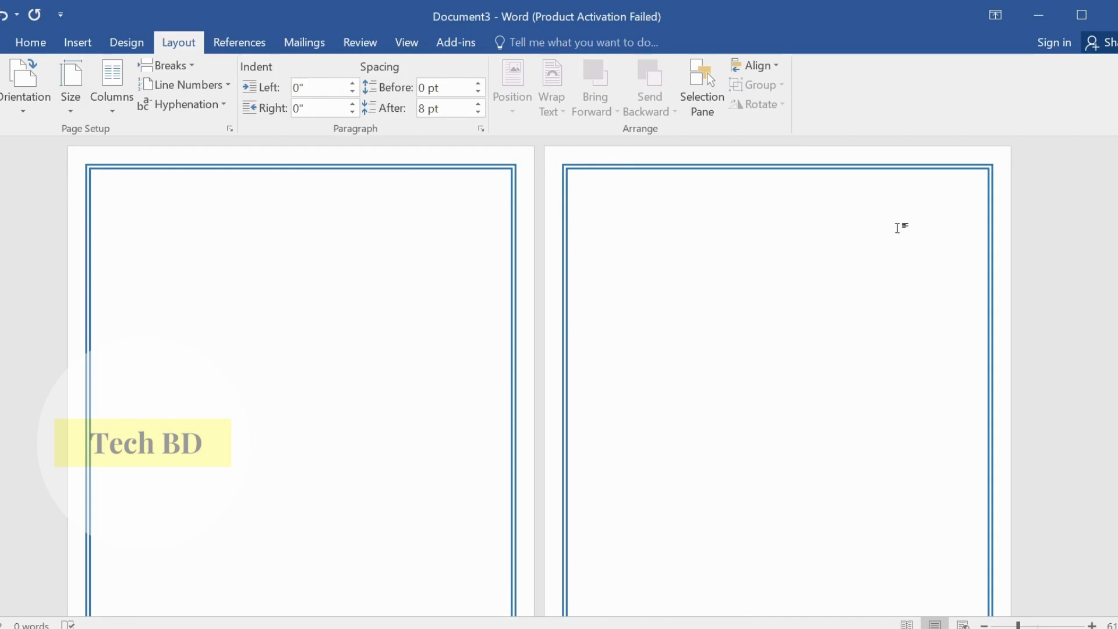
- Reopen the page border settings and choose the 3-D setting with a widely spaced thick-thin double-line style
{"action": "left_click", "coordinate": [129, 41]}
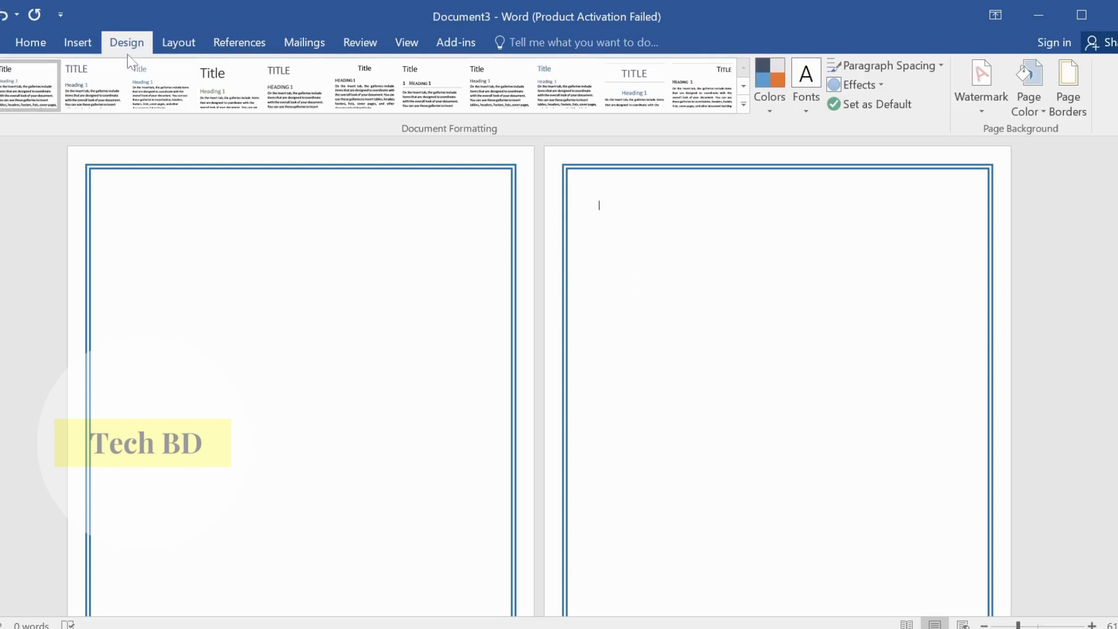
{"action": "left_click", "coordinate": [1077, 87]}
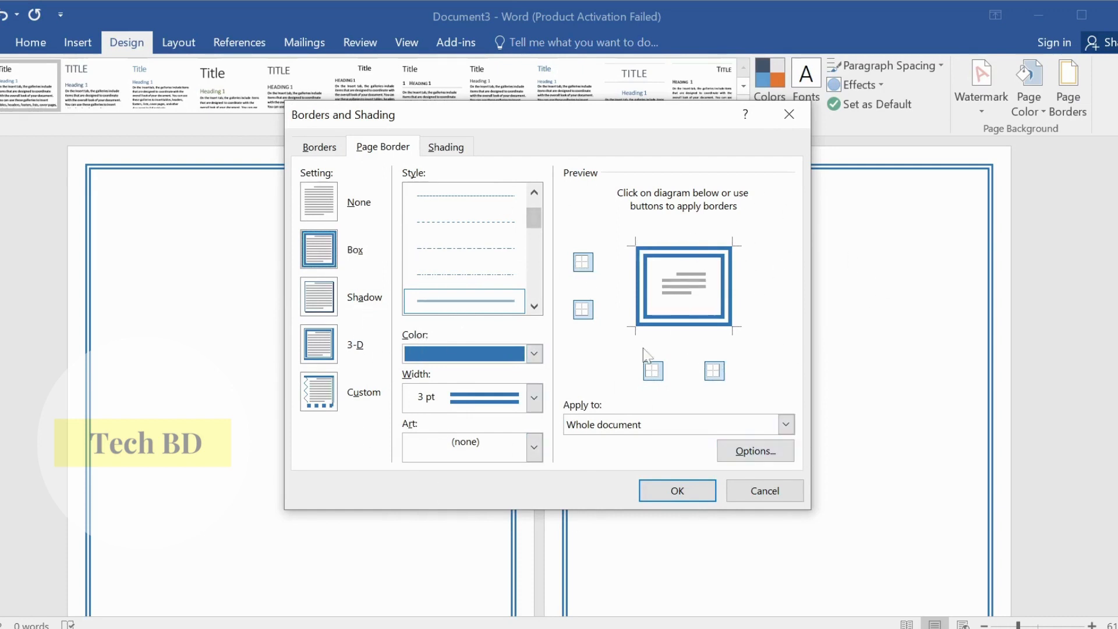
{"action": "left_click", "coordinate": [328, 314]}
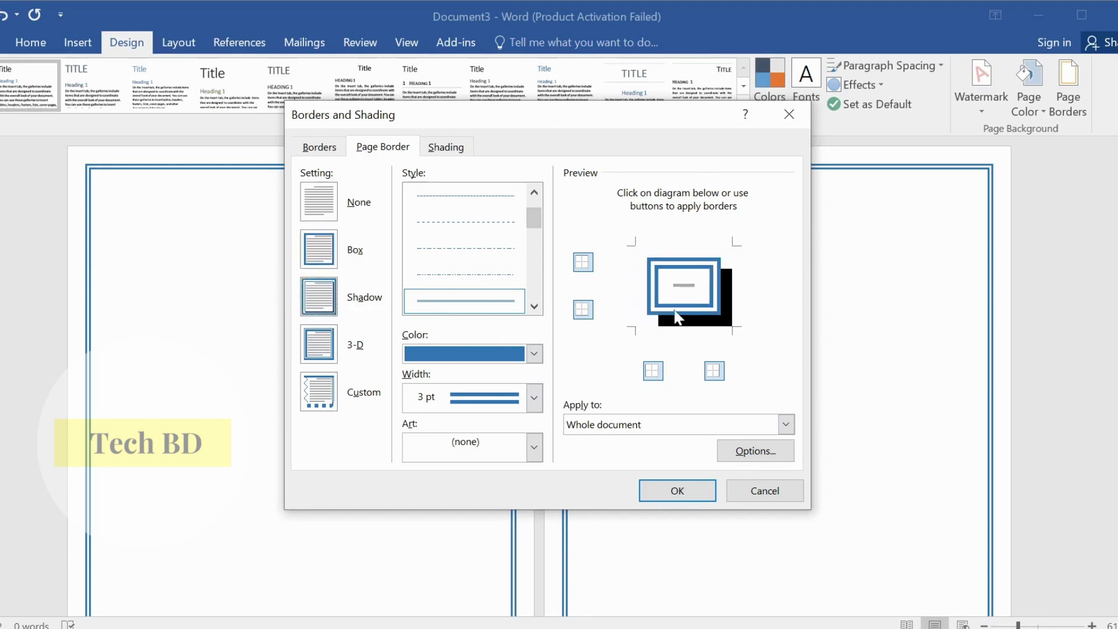
{"action": "left_click", "coordinate": [314, 356]}
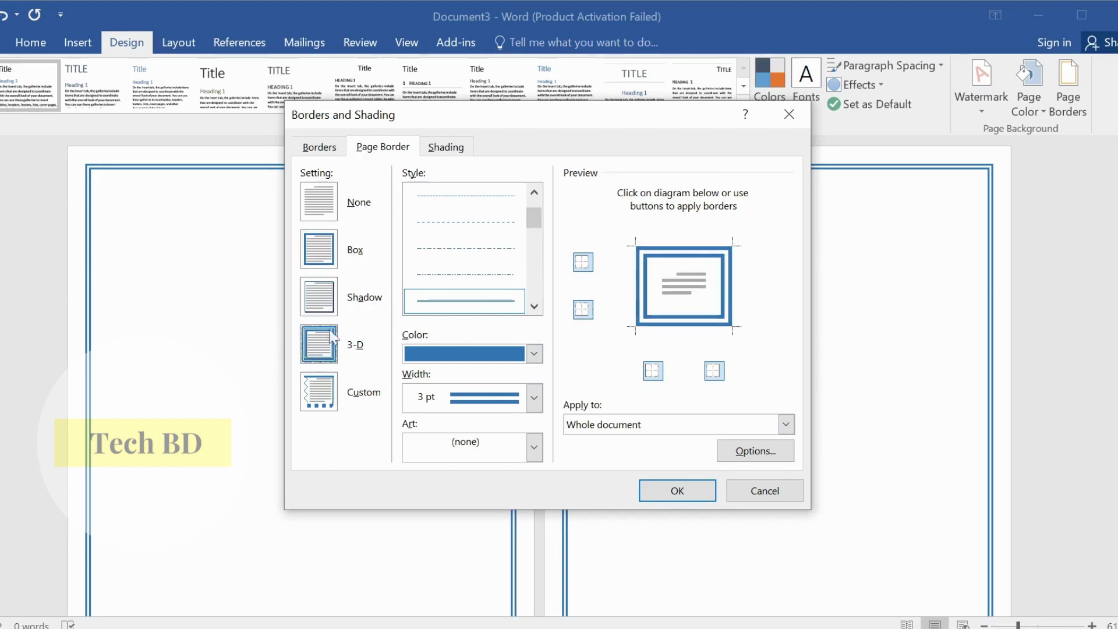
{"action": "scroll", "coordinate": [497, 280], "scroll_direction": "down", "scroll_amount": 4}
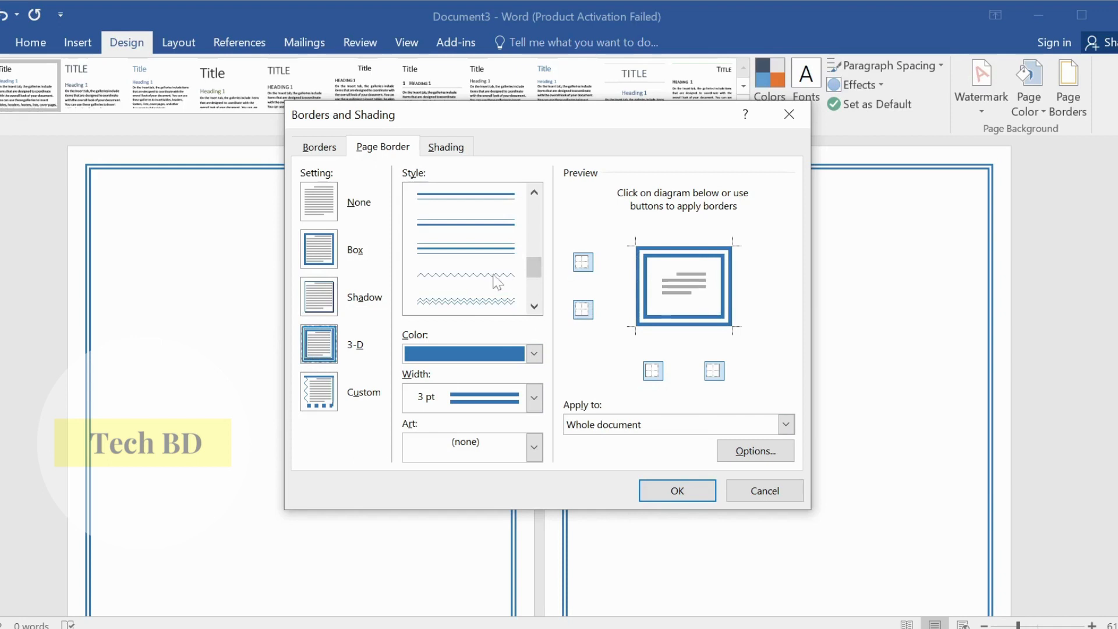
{"action": "scroll", "coordinate": [496, 281], "scroll_direction": "up", "scroll_amount": 2}
{"action": "left_click", "coordinate": [489, 294]}
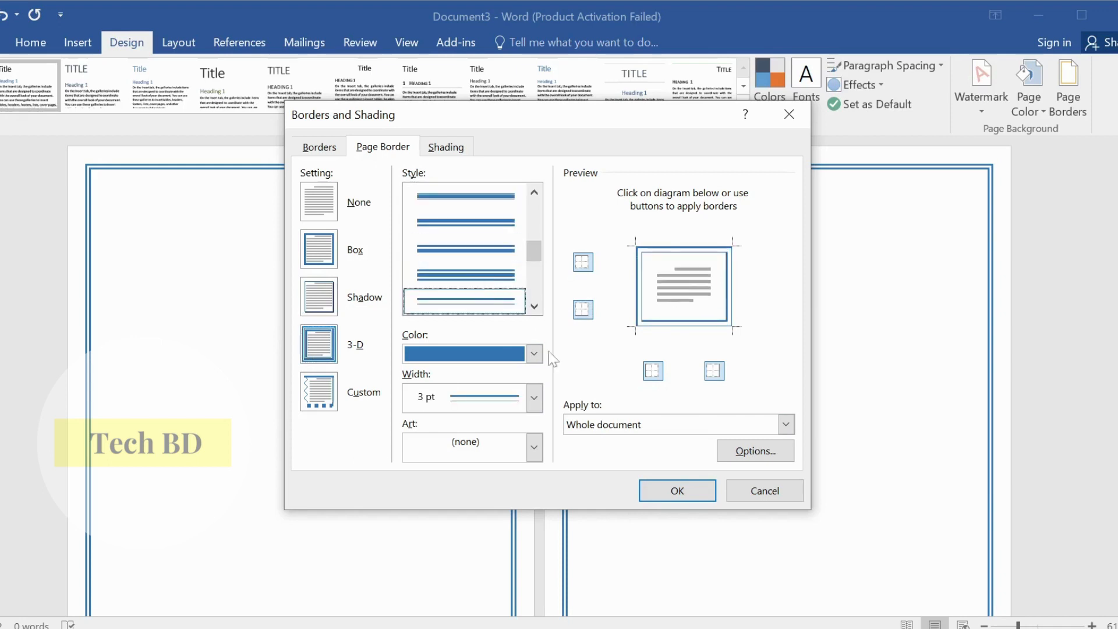
- Color the border in the darkest theme green and apply it to this section only
{"action": "scroll", "coordinate": [489, 306], "scroll_direction": "down", "scroll_amount": 1}
{"action": "left_click", "coordinate": [534, 354]}
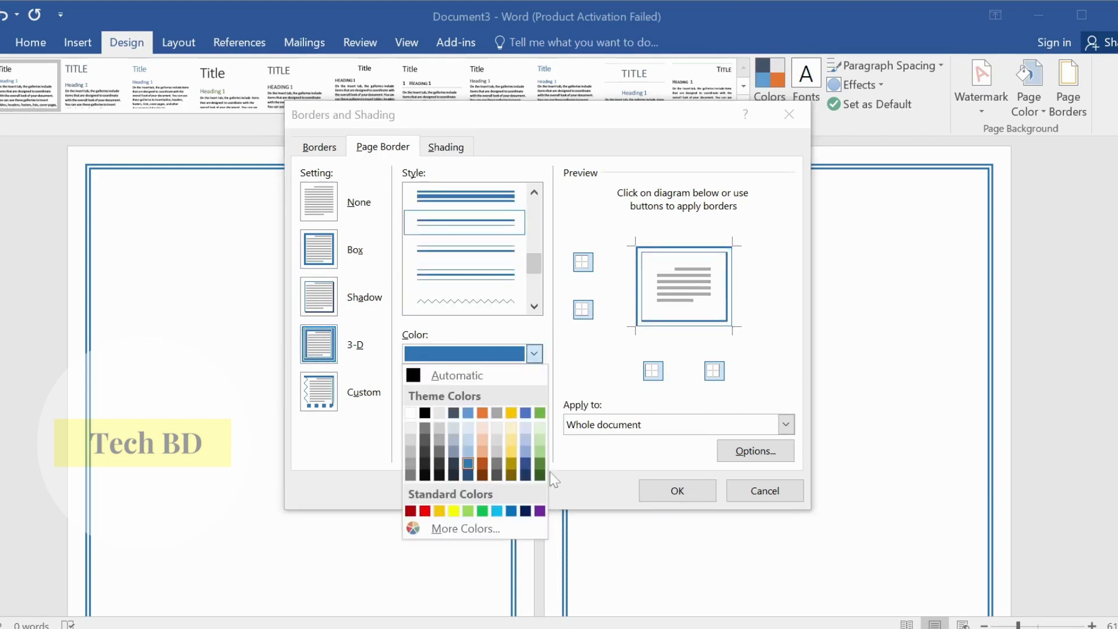
{"action": "left_click", "coordinate": [539, 475]}
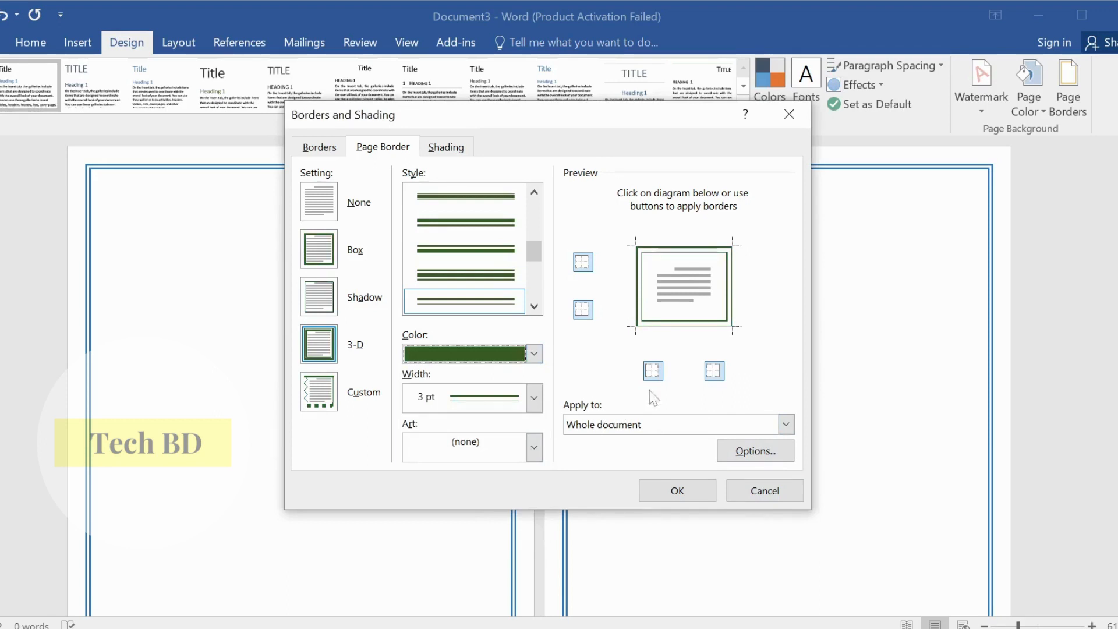
{"action": "left_click", "coordinate": [786, 424]}
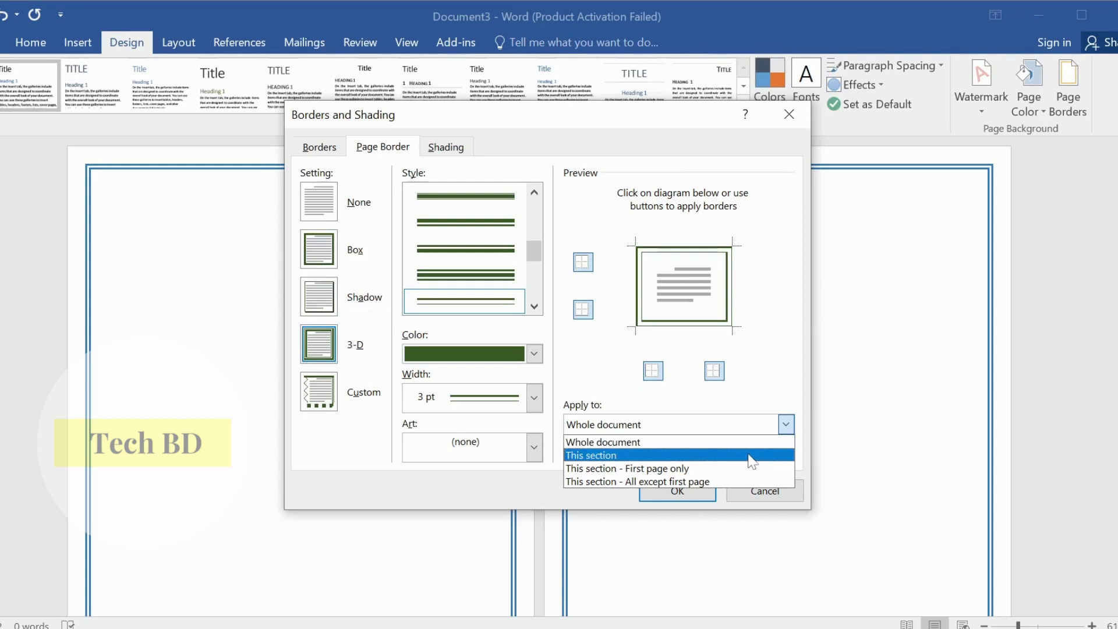
{"action": "left_click", "coordinate": [671, 456]}
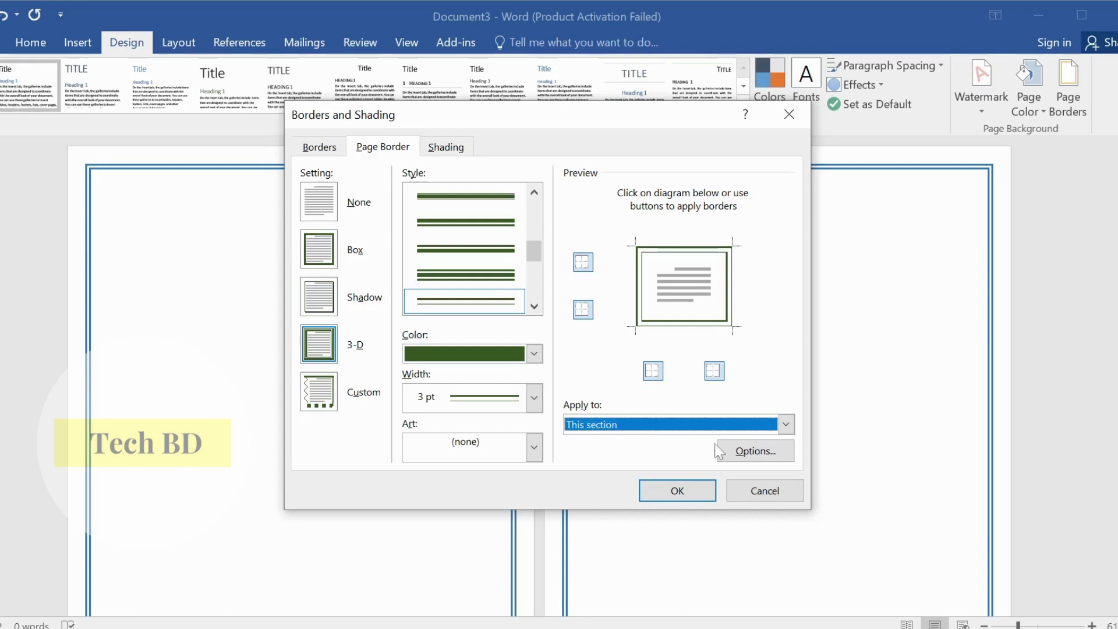
{"action": "left_click", "coordinate": [787, 425]}
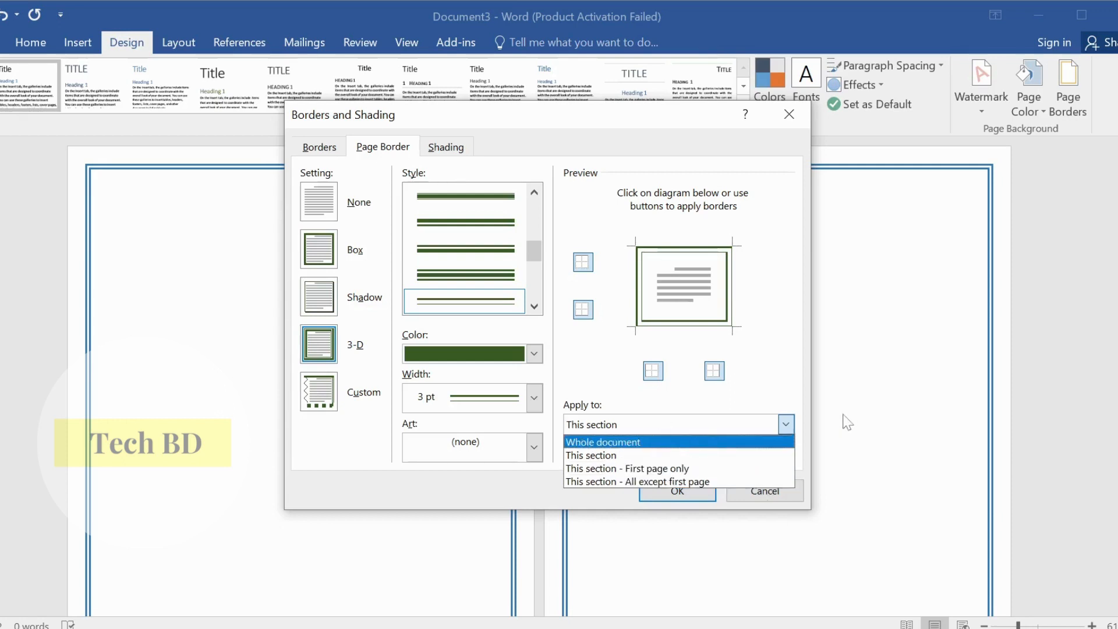
{"action": "left_click", "coordinate": [781, 455]}
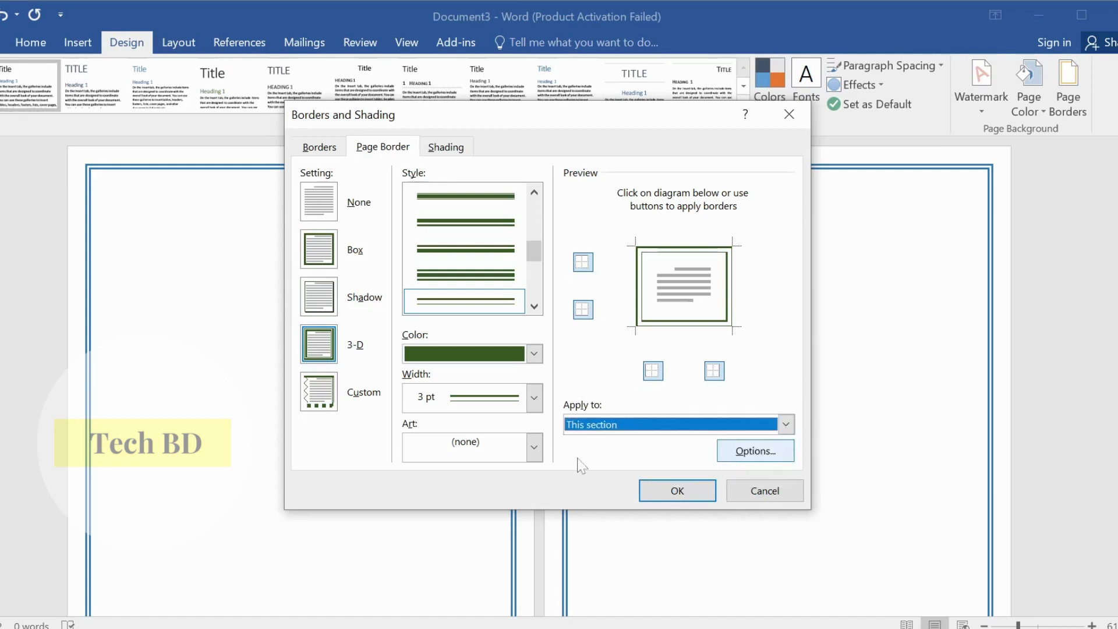
{"action": "left_click", "coordinate": [691, 494]}
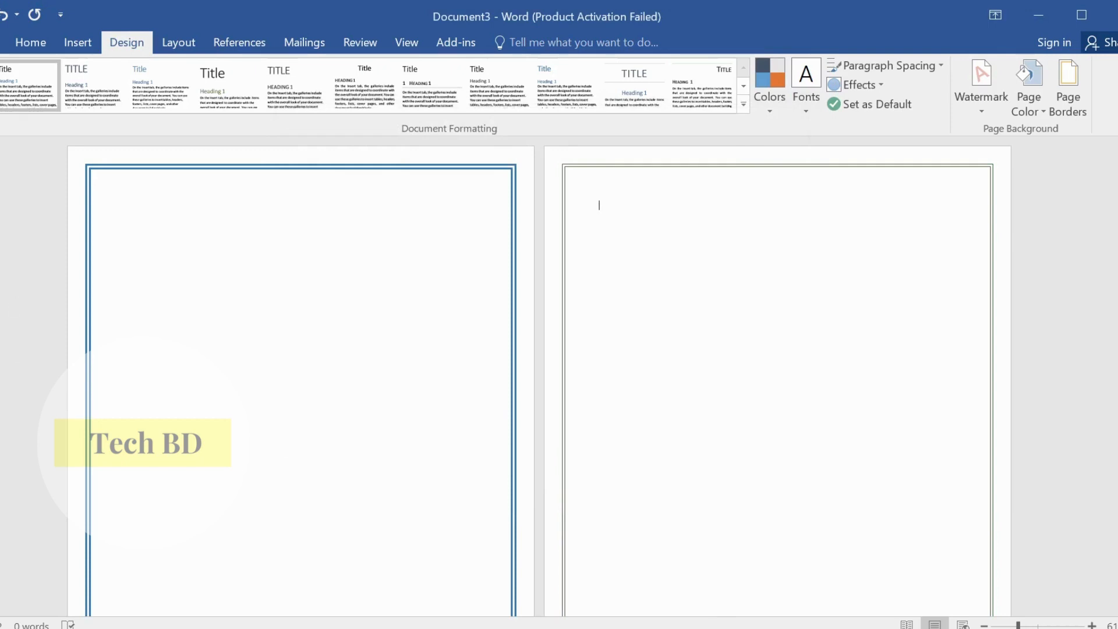
{"action": "scroll", "coordinate": [669, 521], "scroll_direction": "down", "scroll_amount": 3}
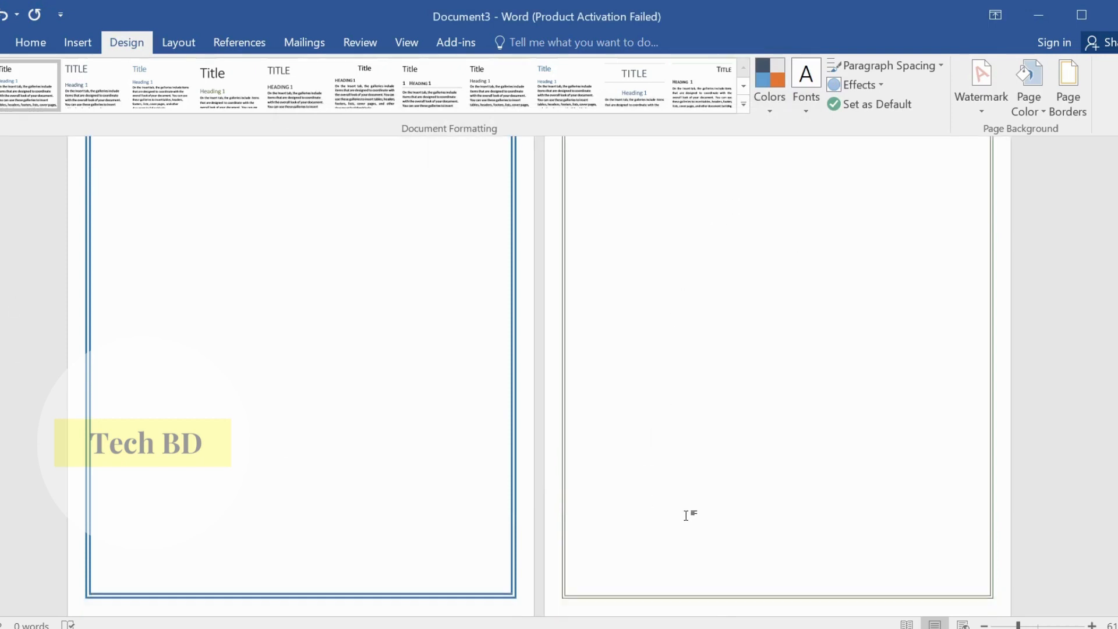
{"action": "scroll", "coordinate": [760, 491], "scroll_direction": "up", "scroll_amount": 3}
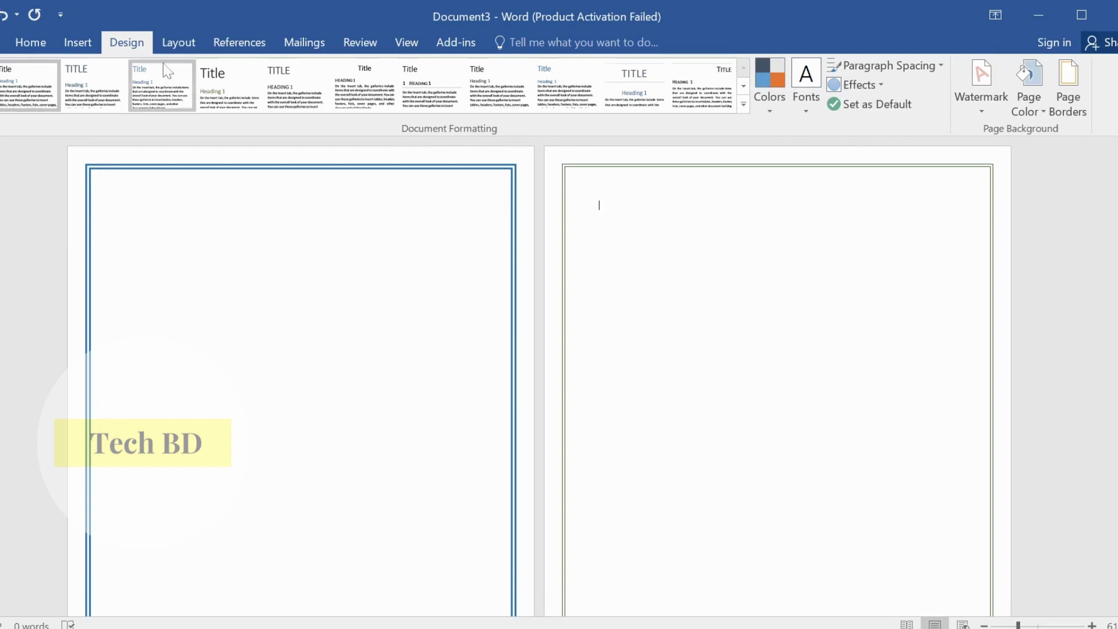
- Insert a Next Page section break after the second page to start a new section on a third page
{"action": "left_click", "coordinate": [171, 47]}
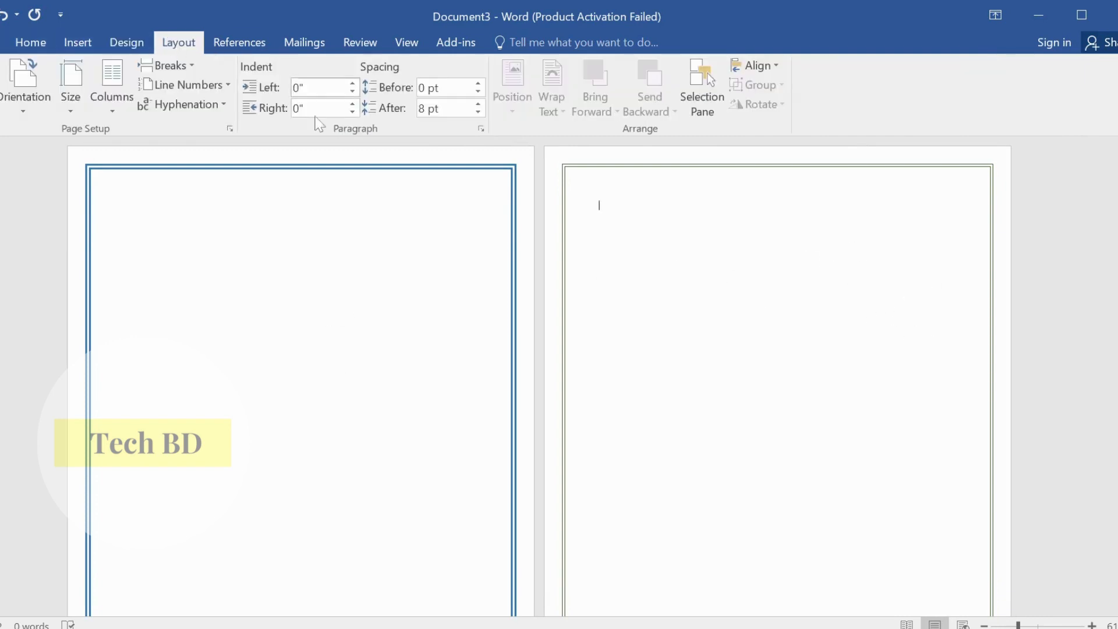
{"action": "left_click", "coordinate": [193, 68]}
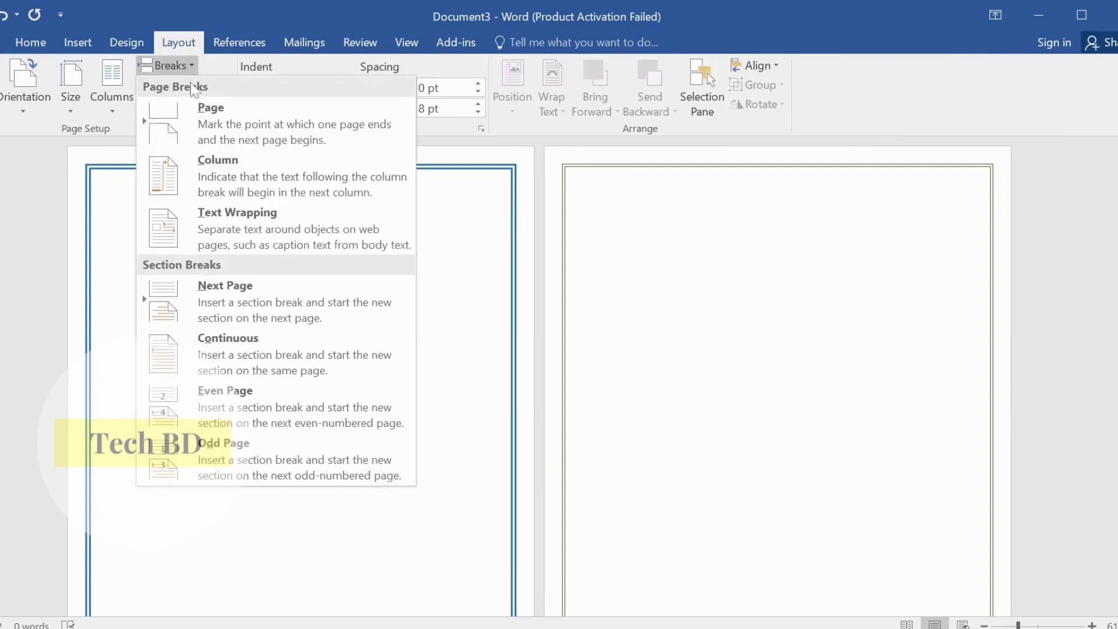
{"action": "left_click", "coordinate": [231, 319]}
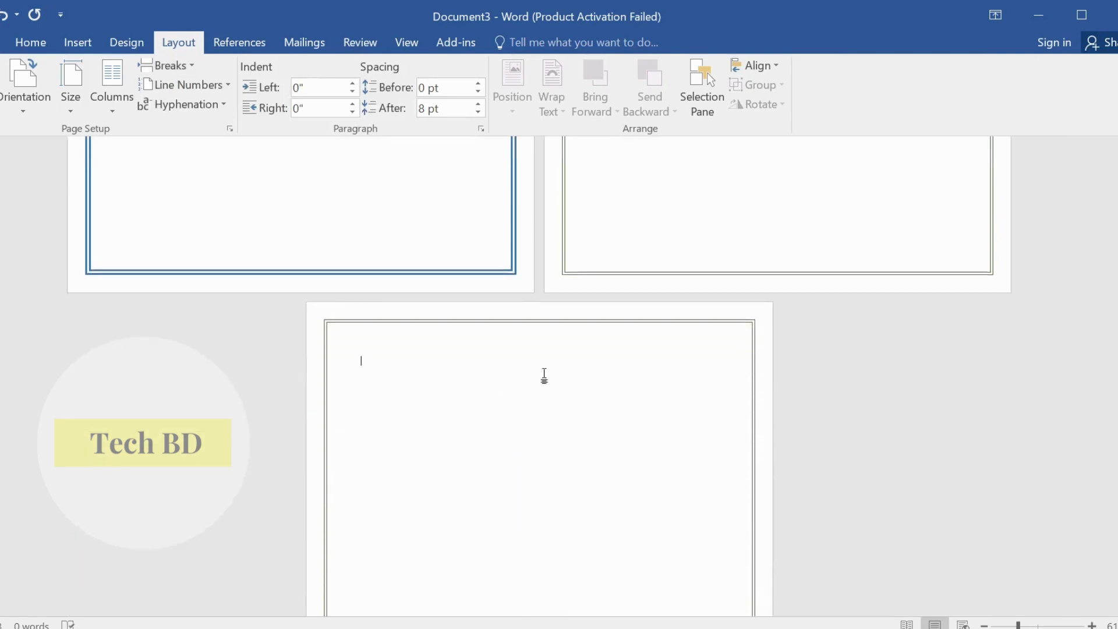
{"action": "scroll", "coordinate": [544, 375], "scroll_direction": "down", "scroll_amount": 3}
{"action": "scroll", "coordinate": [516, 244], "scroll_direction": "up", "scroll_amount": 1}
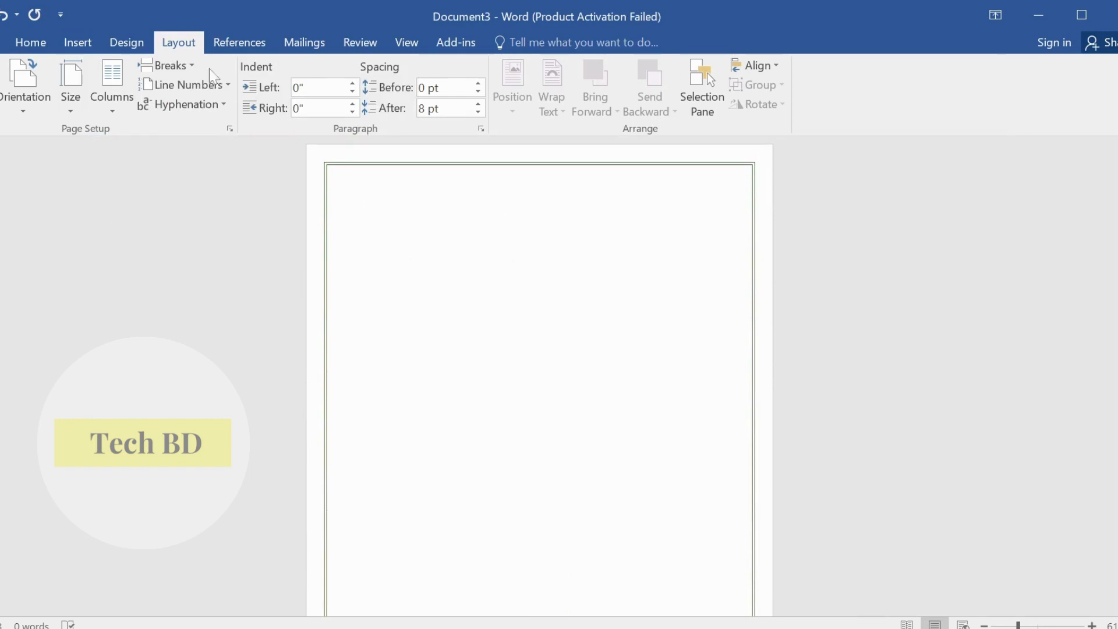
- Open the page border settings, try the cone and star art borders, and settle on the red heart-balloon art
{"action": "left_click", "coordinate": [117, 52]}
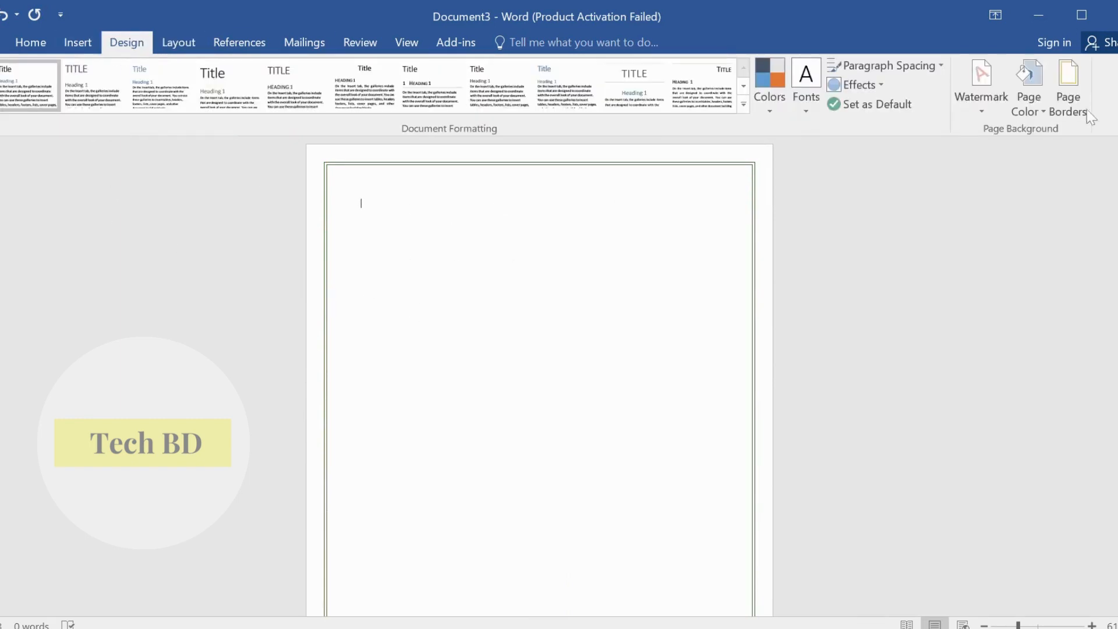
{"action": "left_click", "coordinate": [1068, 87]}
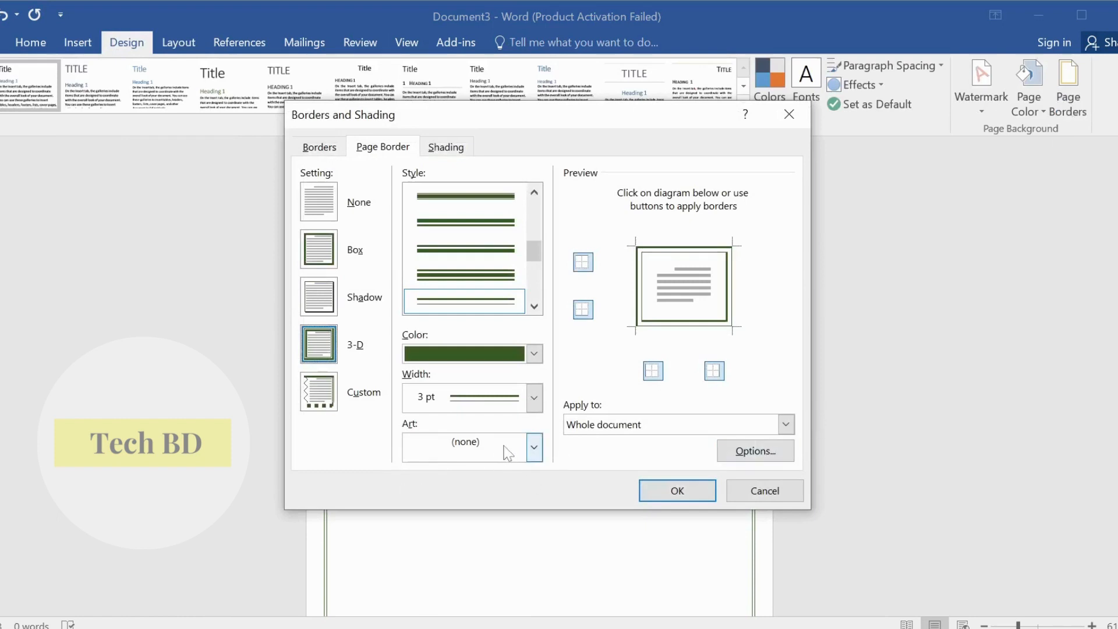
{"action": "left_click", "coordinate": [533, 448]}
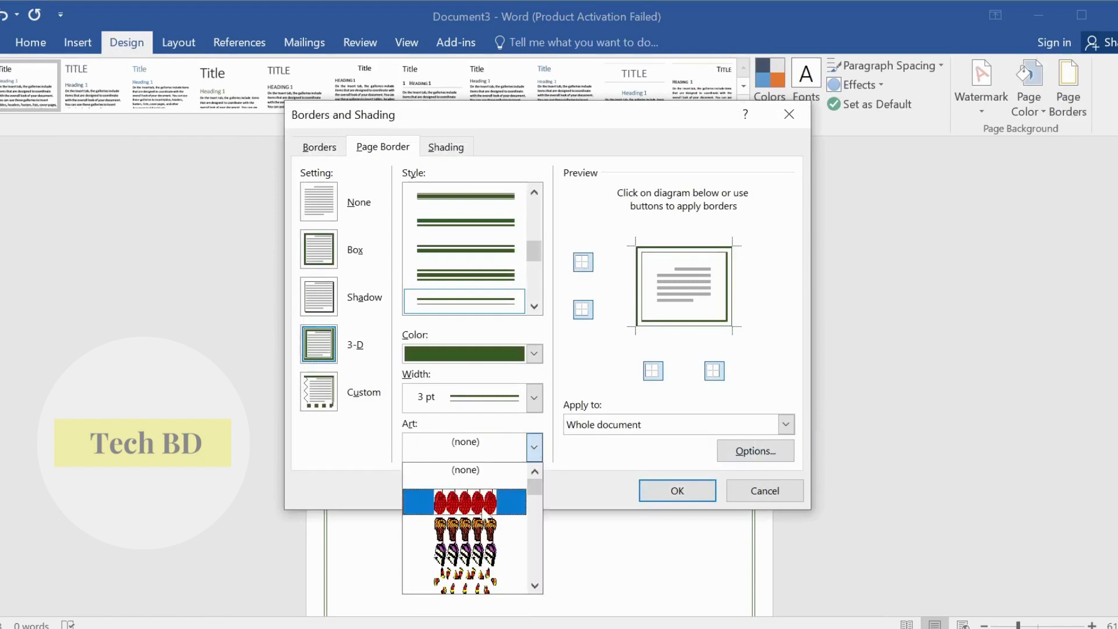
{"action": "scroll", "coordinate": [481, 516], "scroll_direction": "down", "scroll_amount": 1}
{"action": "scroll", "coordinate": [481, 516], "scroll_direction": "down", "scroll_amount": 2}
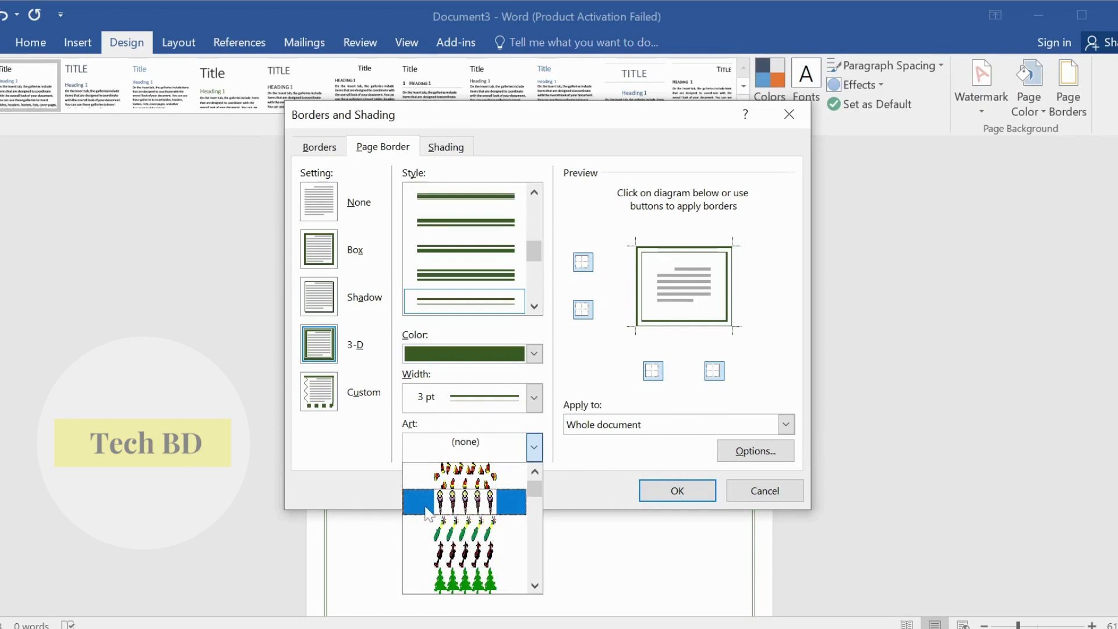
{"action": "left_click", "coordinate": [482, 502]}
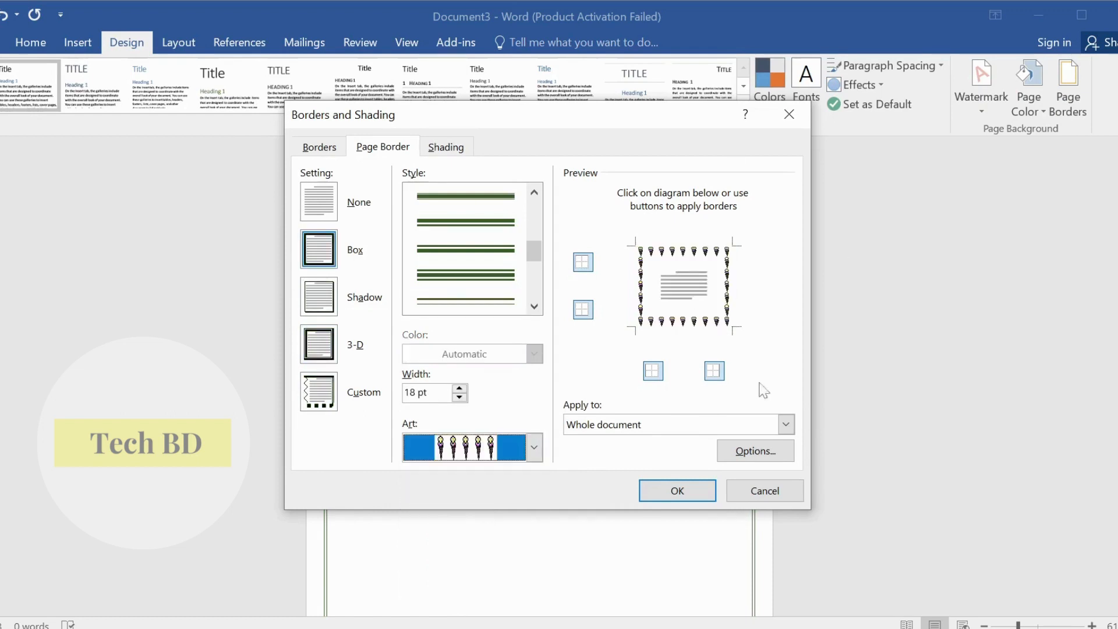
{"action": "left_click", "coordinate": [535, 447]}
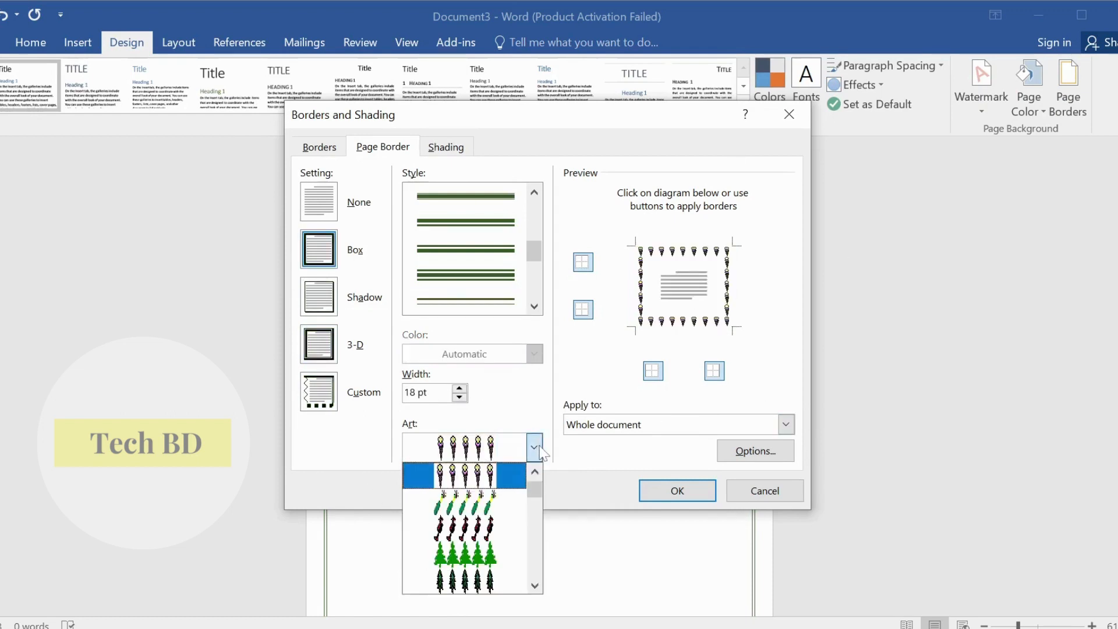
{"action": "scroll", "coordinate": [482, 569], "scroll_direction": "down", "scroll_amount": 4}
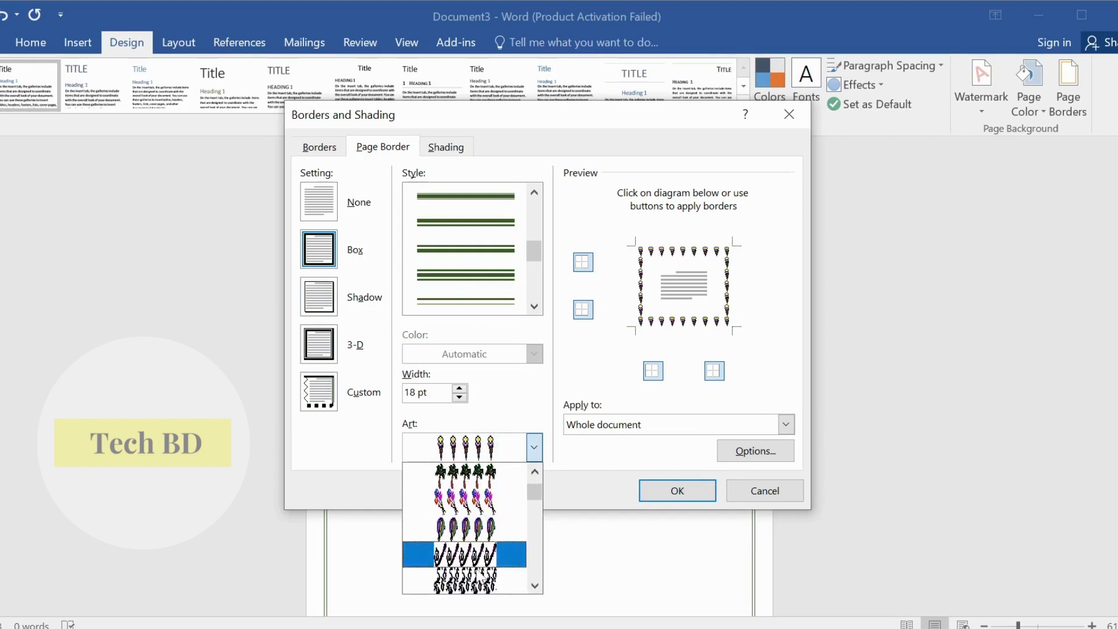
{"action": "left_click", "coordinate": [470, 533]}
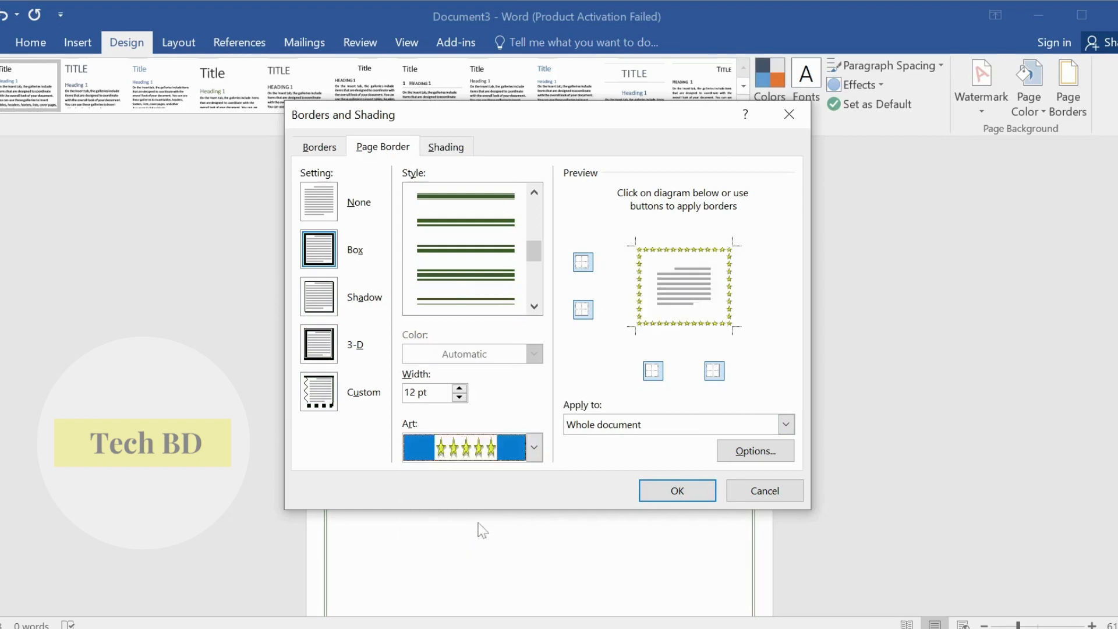
{"action": "left_click", "coordinate": [534, 447]}
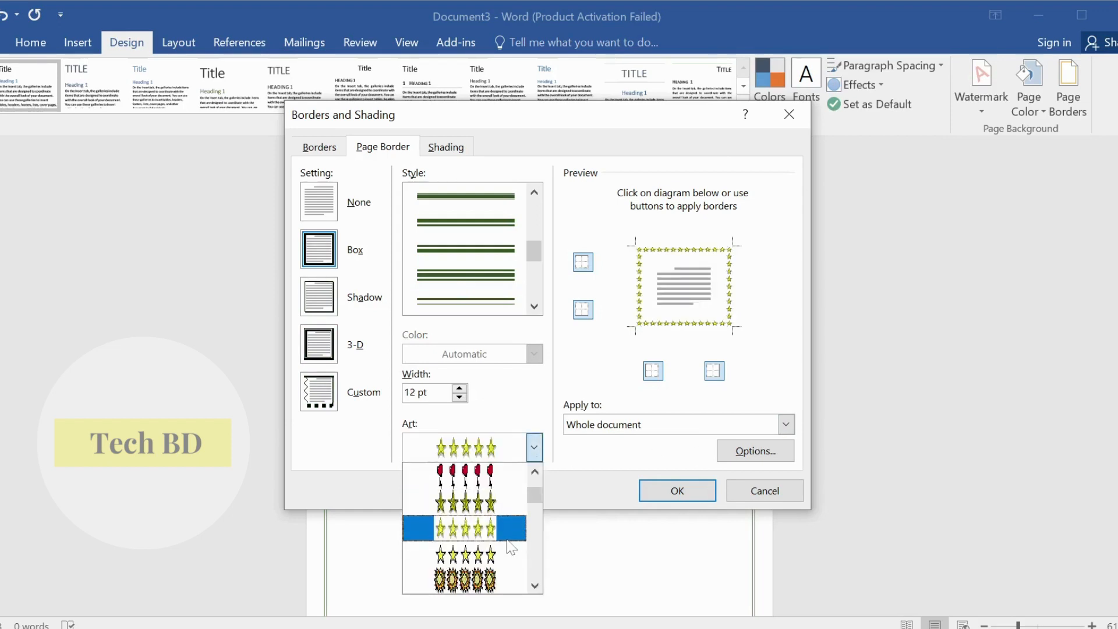
{"action": "scroll", "coordinate": [501, 542], "scroll_direction": "up", "scroll_amount": 5}
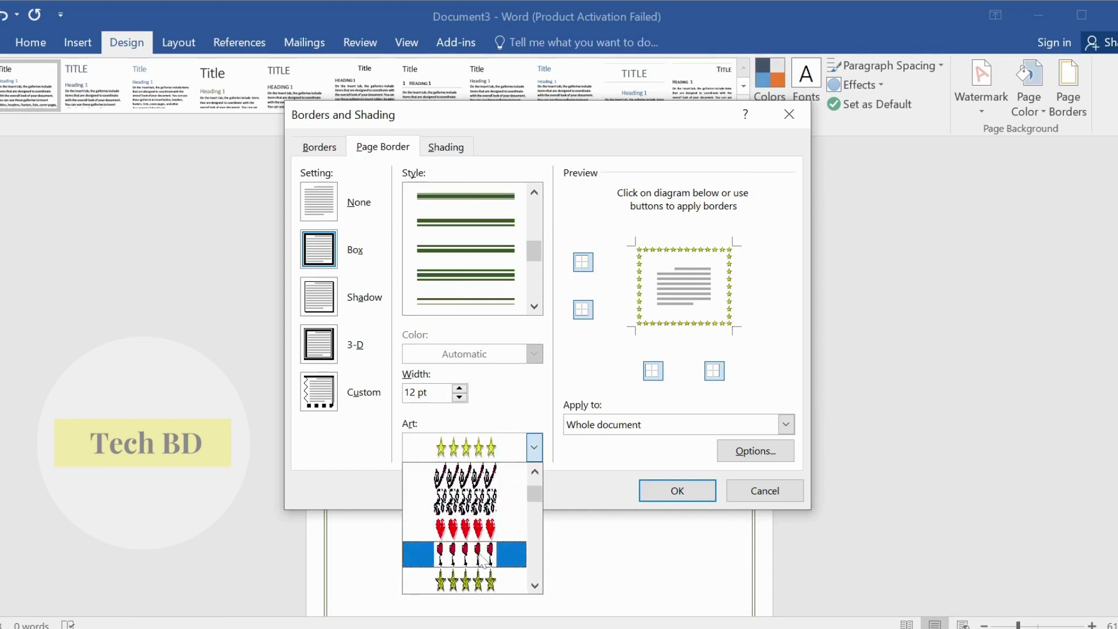
{"action": "left_click", "coordinate": [481, 559]}
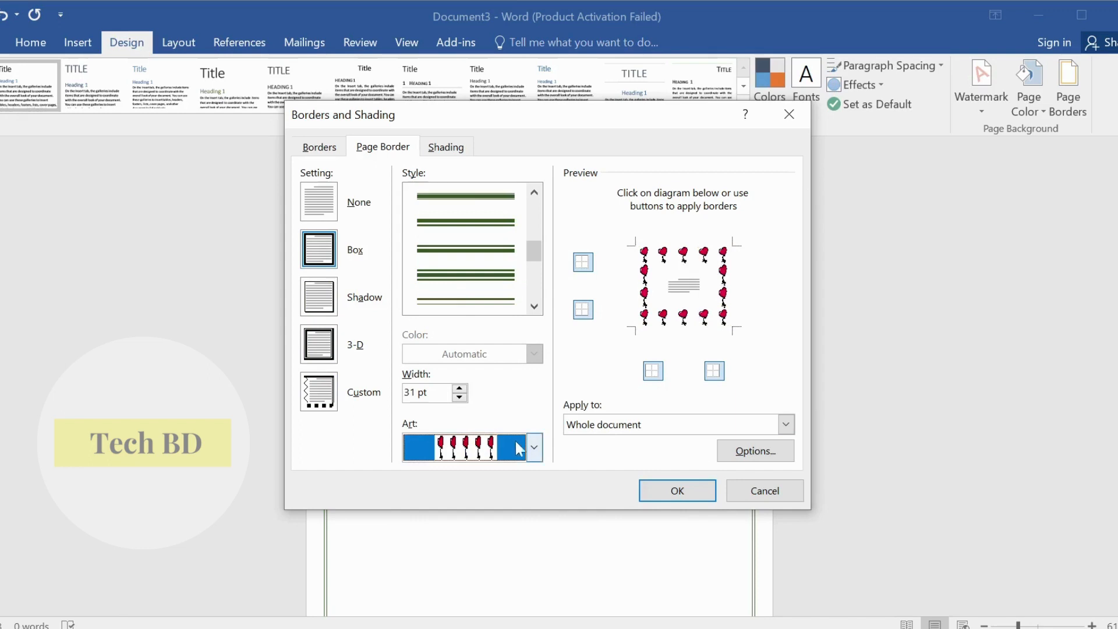
- Apply the heart-balloon border to this section only, with the Shadow setting
{"action": "left_click", "coordinate": [786, 426]}
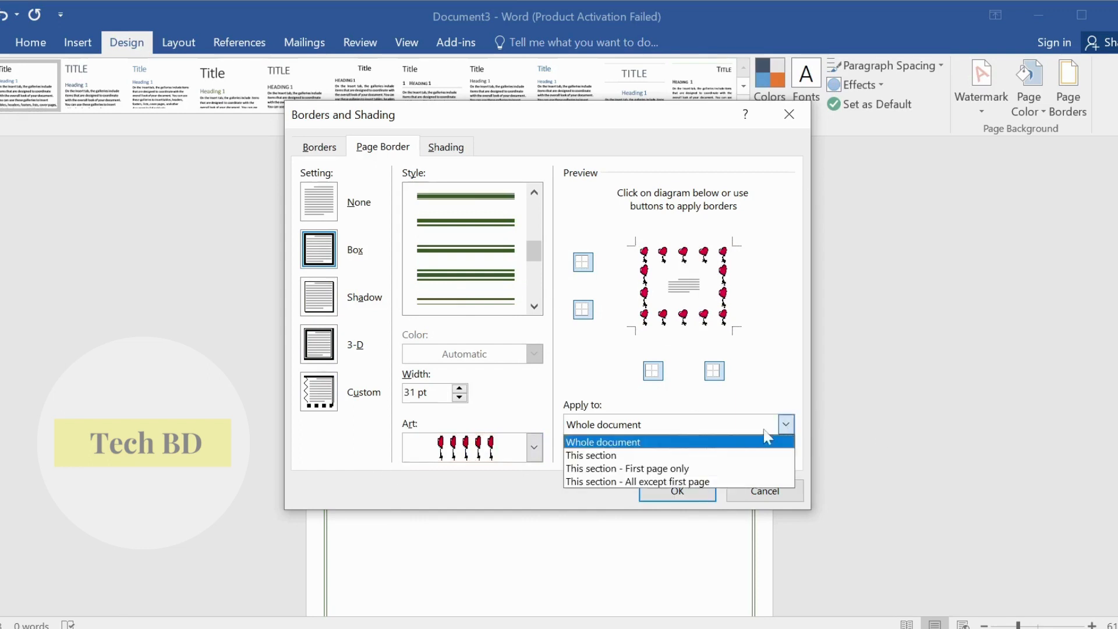
{"action": "left_click", "coordinate": [613, 458]}
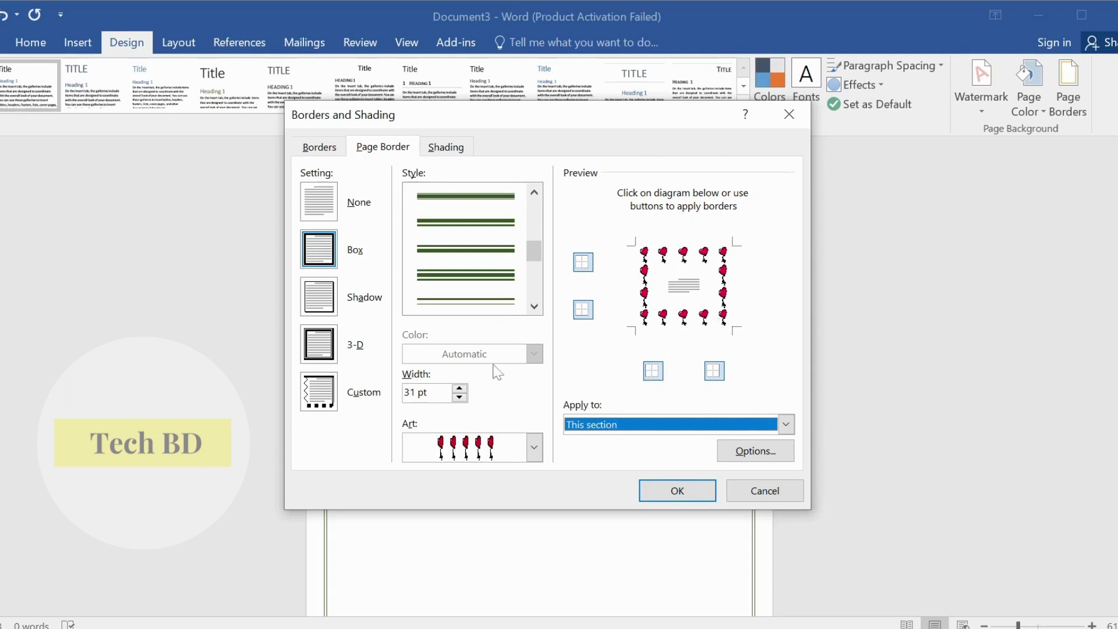
{"action": "left_click", "coordinate": [306, 310]}
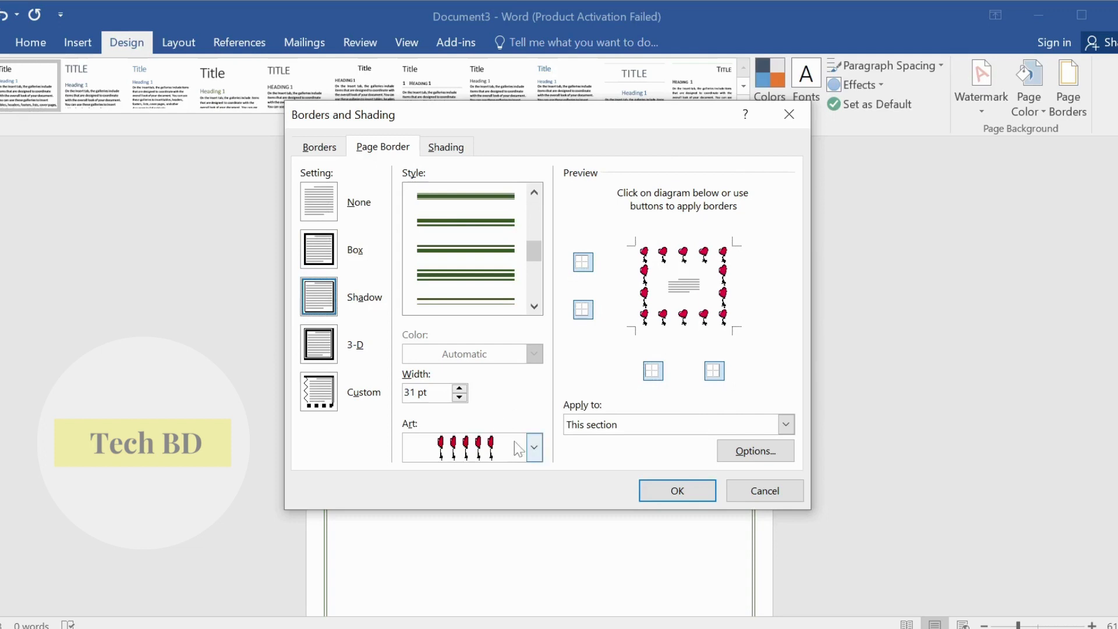
{"action": "left_click", "coordinate": [533, 448]}
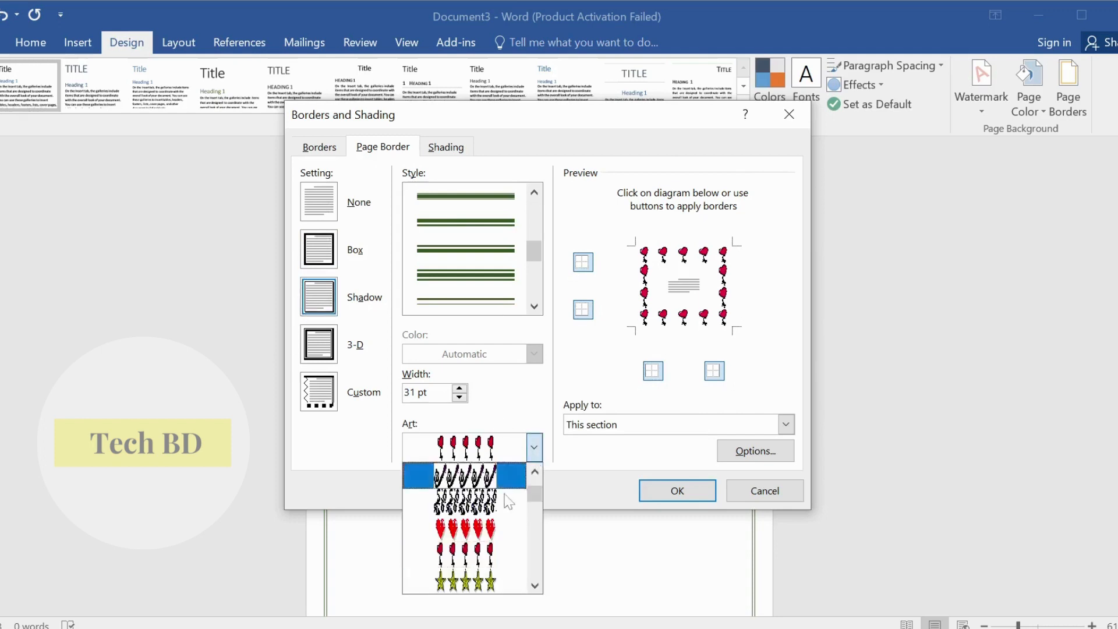
{"action": "left_click", "coordinate": [533, 452]}
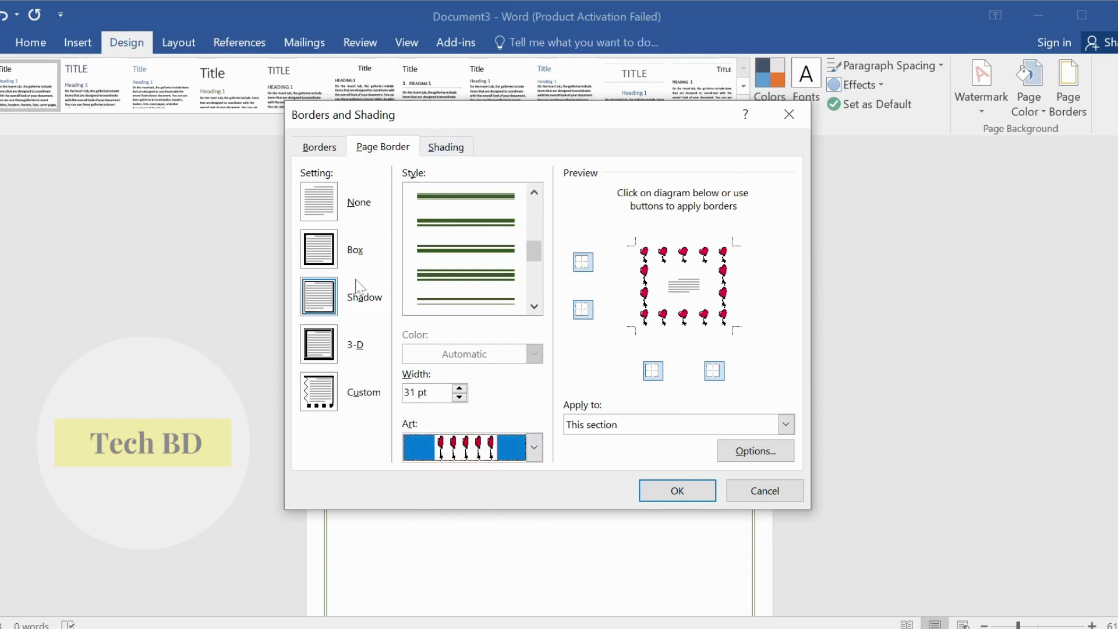
{"action": "left_click", "coordinate": [677, 491]}
- Examine the page borders across all three pages, comparing the third page with the first two
{"action": "scroll", "coordinate": [540, 375], "scroll_direction": "down", "scroll_amount": 3}
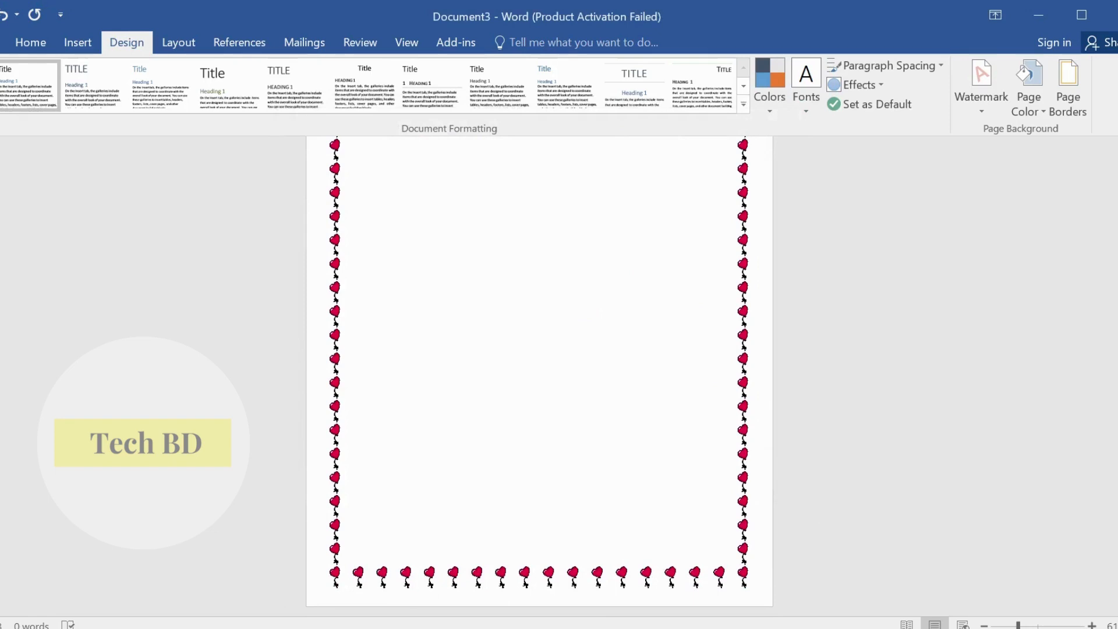
{"action": "scroll", "coordinate": [701, 497], "scroll_direction": "up", "scroll_amount": 6}
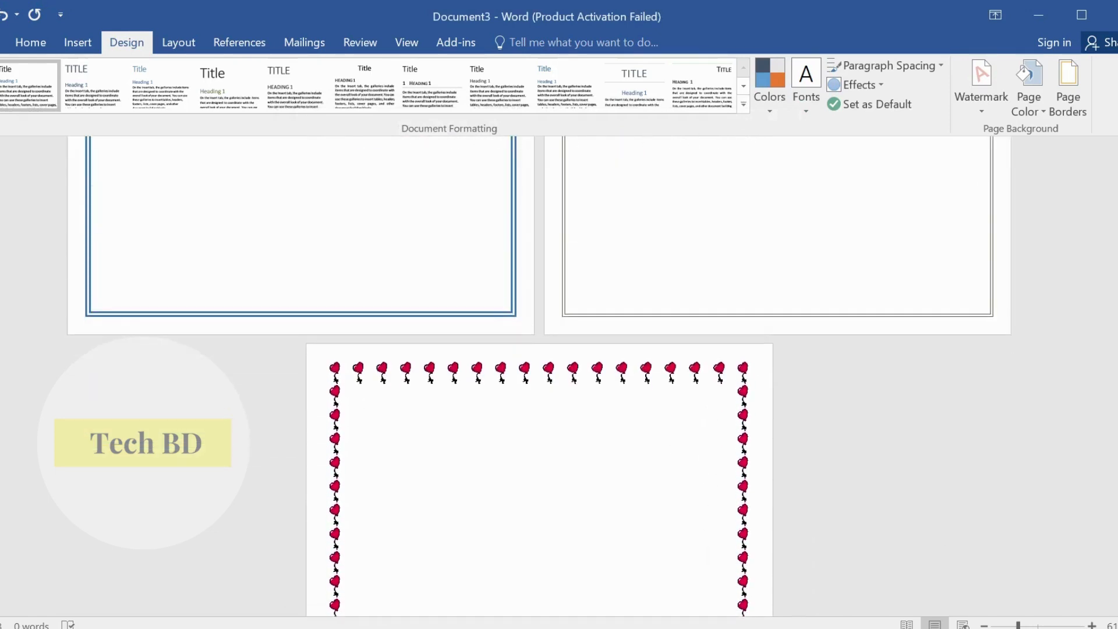
{"action": "scroll", "coordinate": [314, 555], "scroll_direction": "down", "scroll_amount": 6}
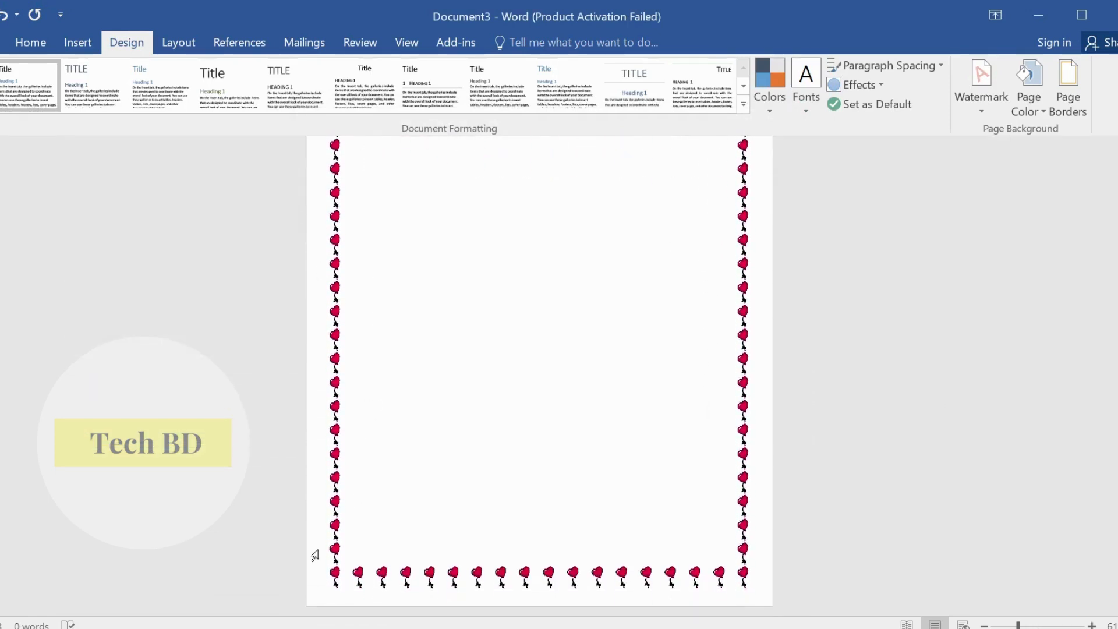
{"action": "scroll", "coordinate": [539, 375], "scroll_direction": "up", "scroll_amount": 3}
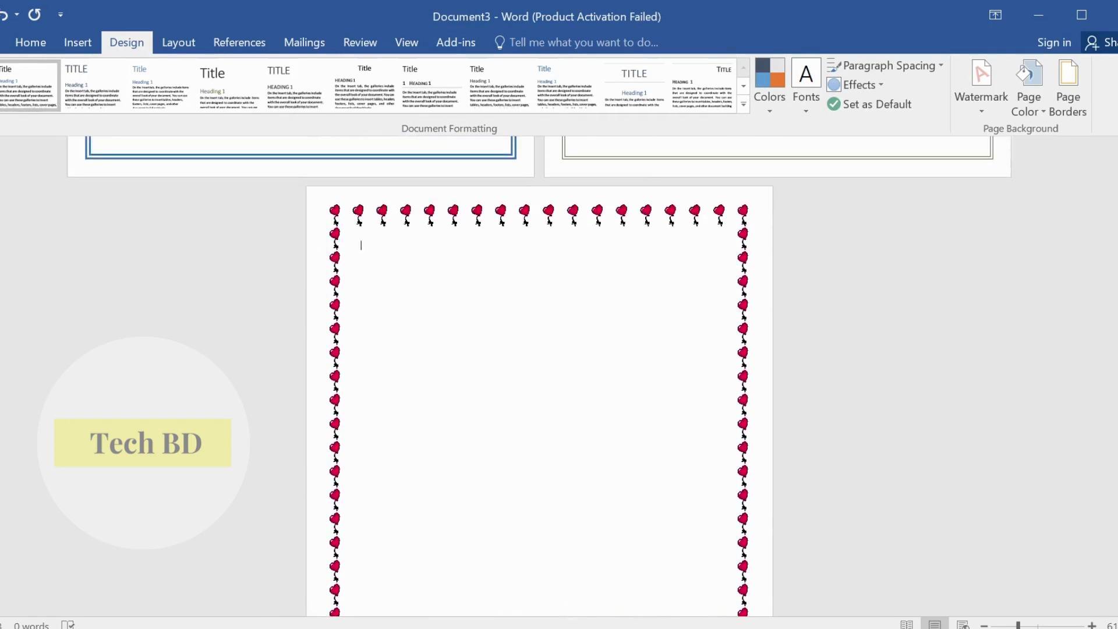
{"action": "scroll", "coordinate": [358, 321], "scroll_direction": "up", "scroll_amount": 3}
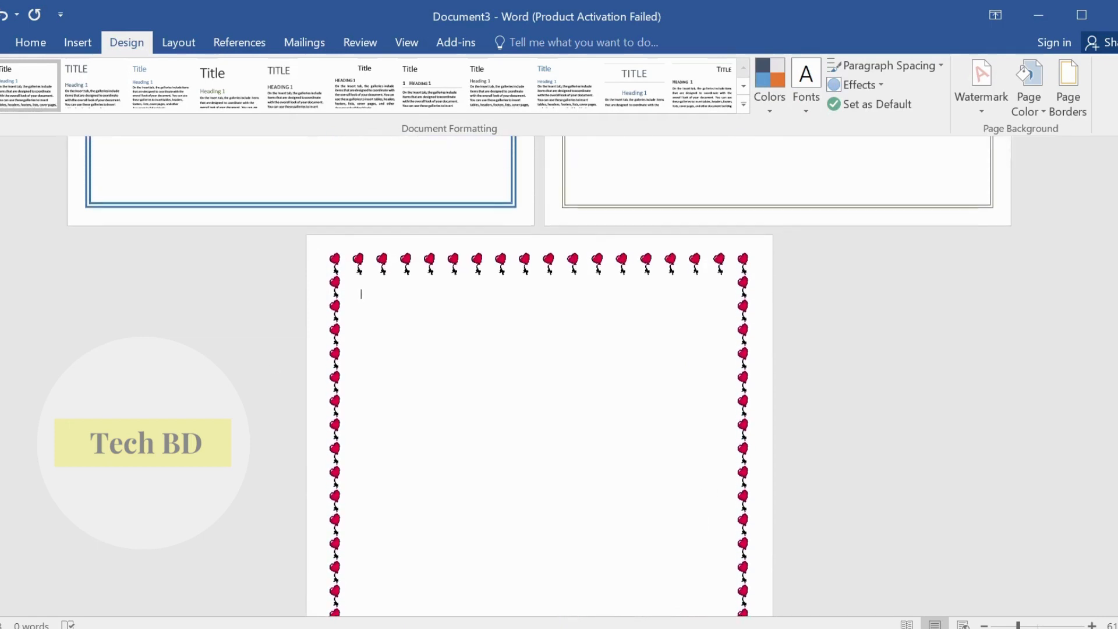
{"action": "scroll", "coordinate": [364, 411], "scroll_direction": "down", "scroll_amount": 6}
{"action": "scroll", "coordinate": [363, 411], "scroll_direction": "up", "scroll_amount": 10}
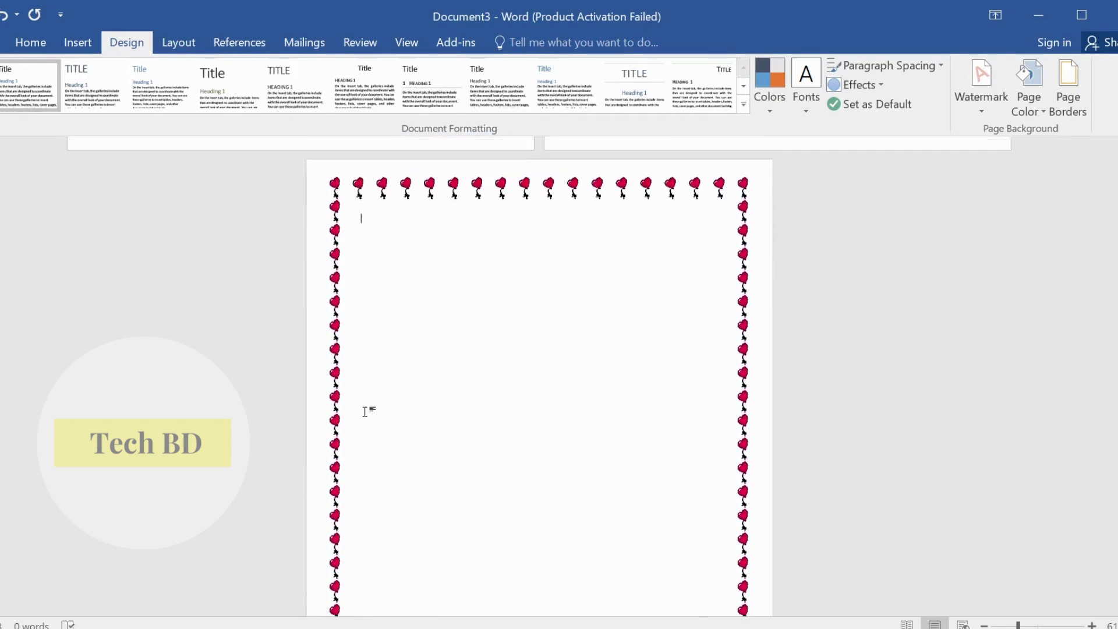
{"action": "scroll", "coordinate": [351, 400], "scroll_direction": "down", "scroll_amount": 3}
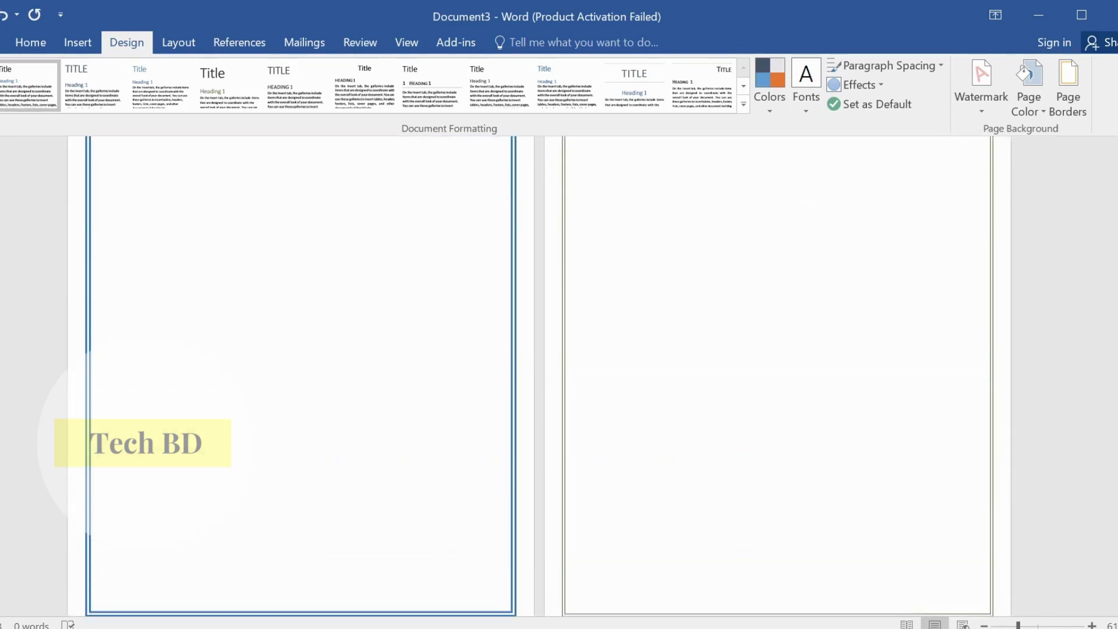
{"action": "scroll", "coordinate": [524, 576], "scroll_direction": "down", "scroll_amount": 4}
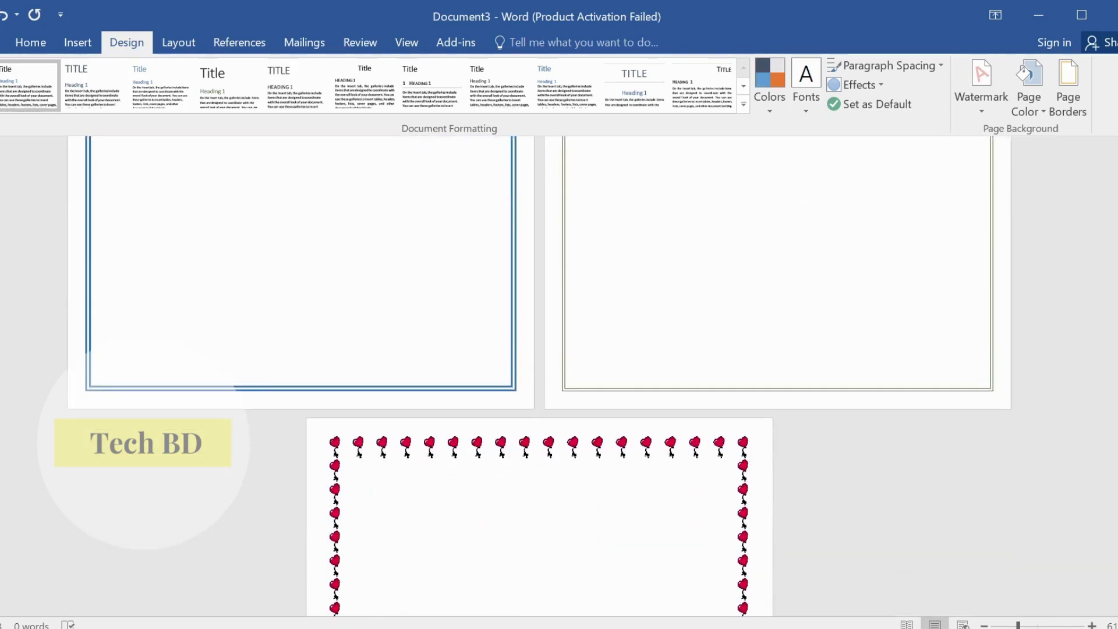
{"action": "scroll", "coordinate": [588, 361], "scroll_direction": "down", "scroll_amount": 3}
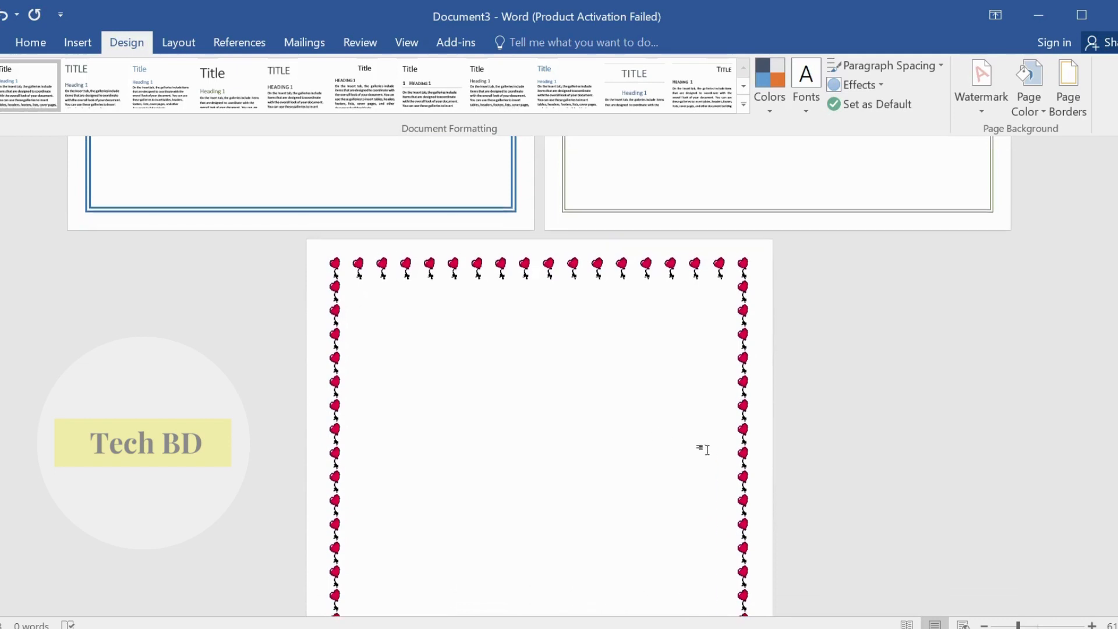
- Review the page border settings of the third page, close them without changes, and look over the pages
{"action": "left_click", "coordinate": [1068, 93]}
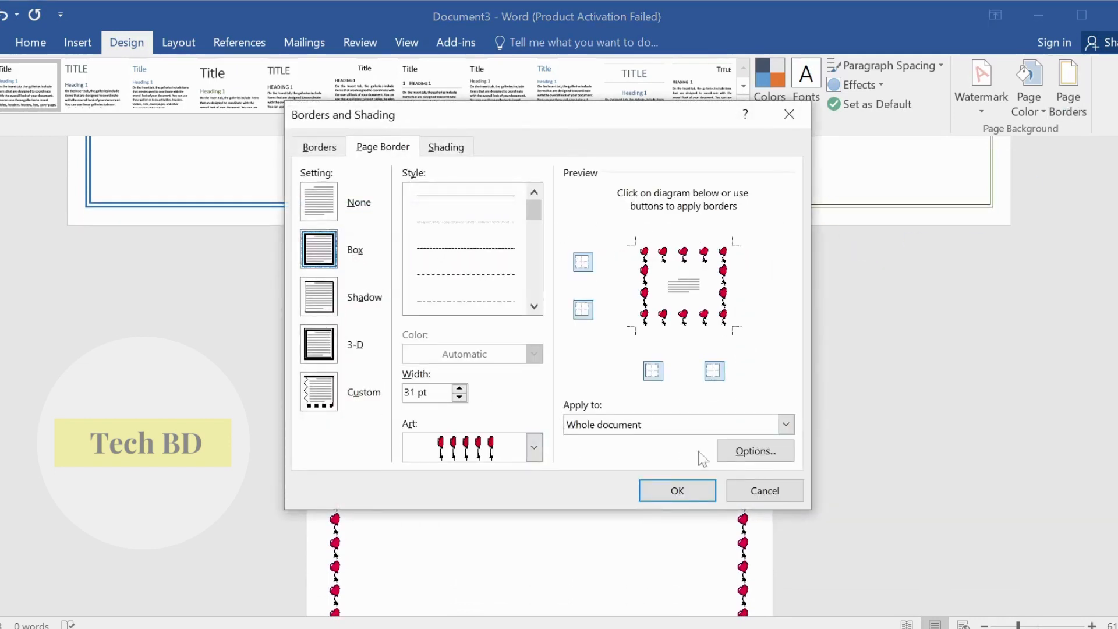
{"action": "left_click", "coordinate": [765, 492]}
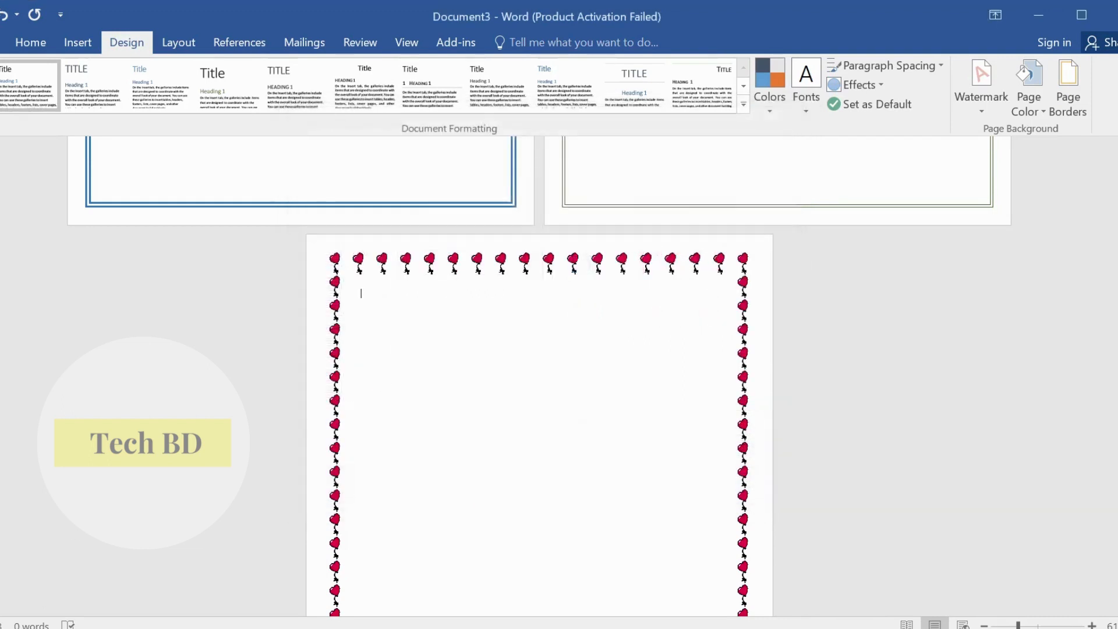
{"action": "scroll", "coordinate": [45, 155], "scroll_direction": "up", "scroll_amount": 3}
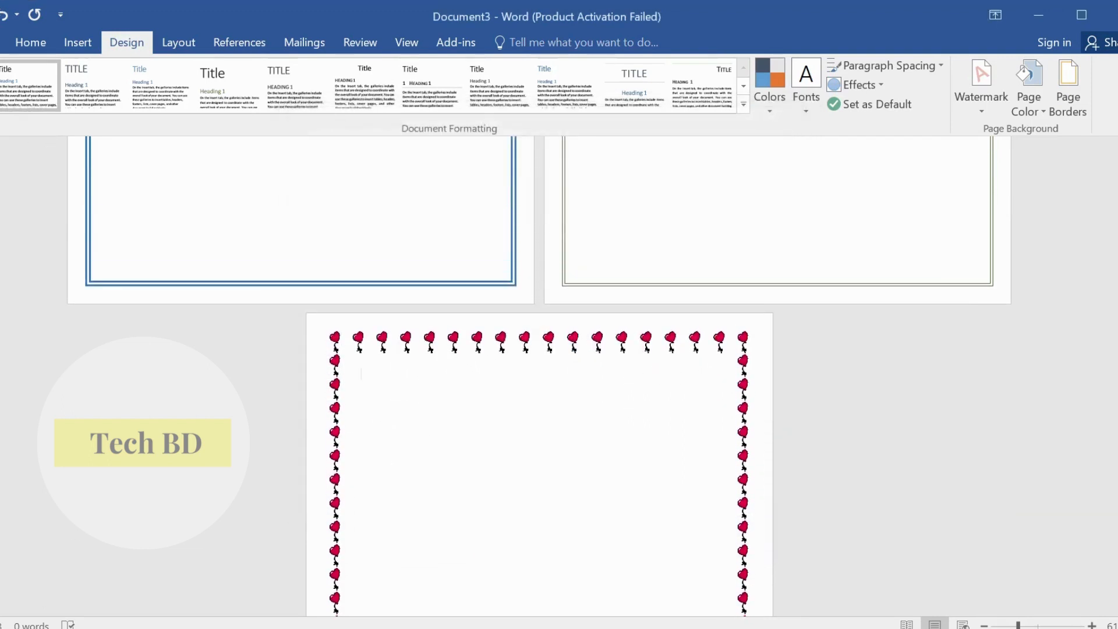
{"action": "scroll", "coordinate": [539, 378], "scroll_direction": "up", "scroll_amount": 1}
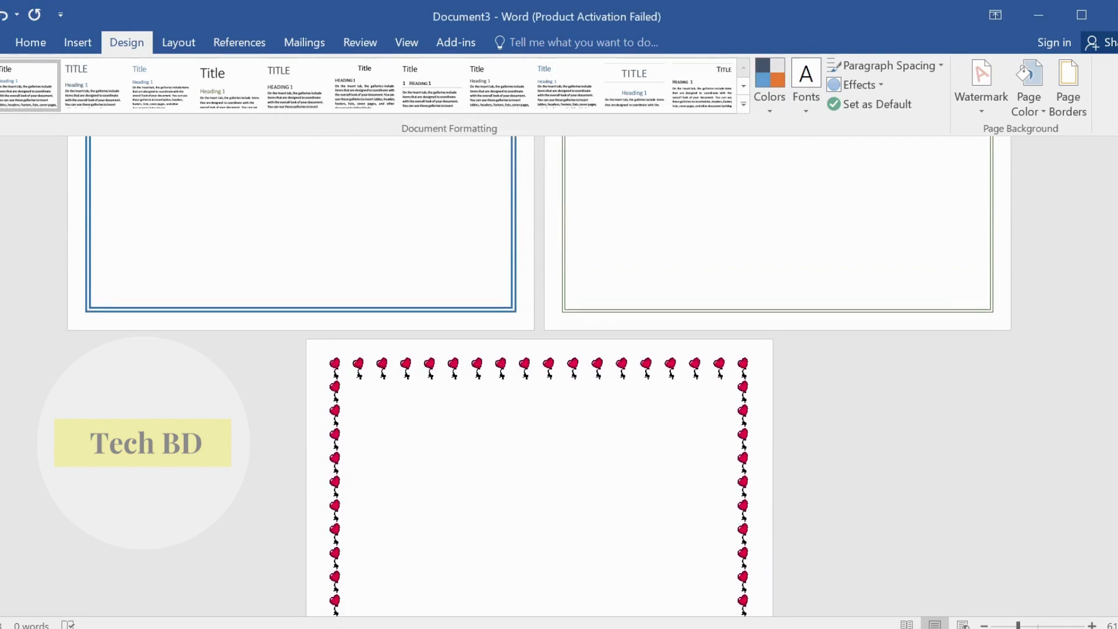